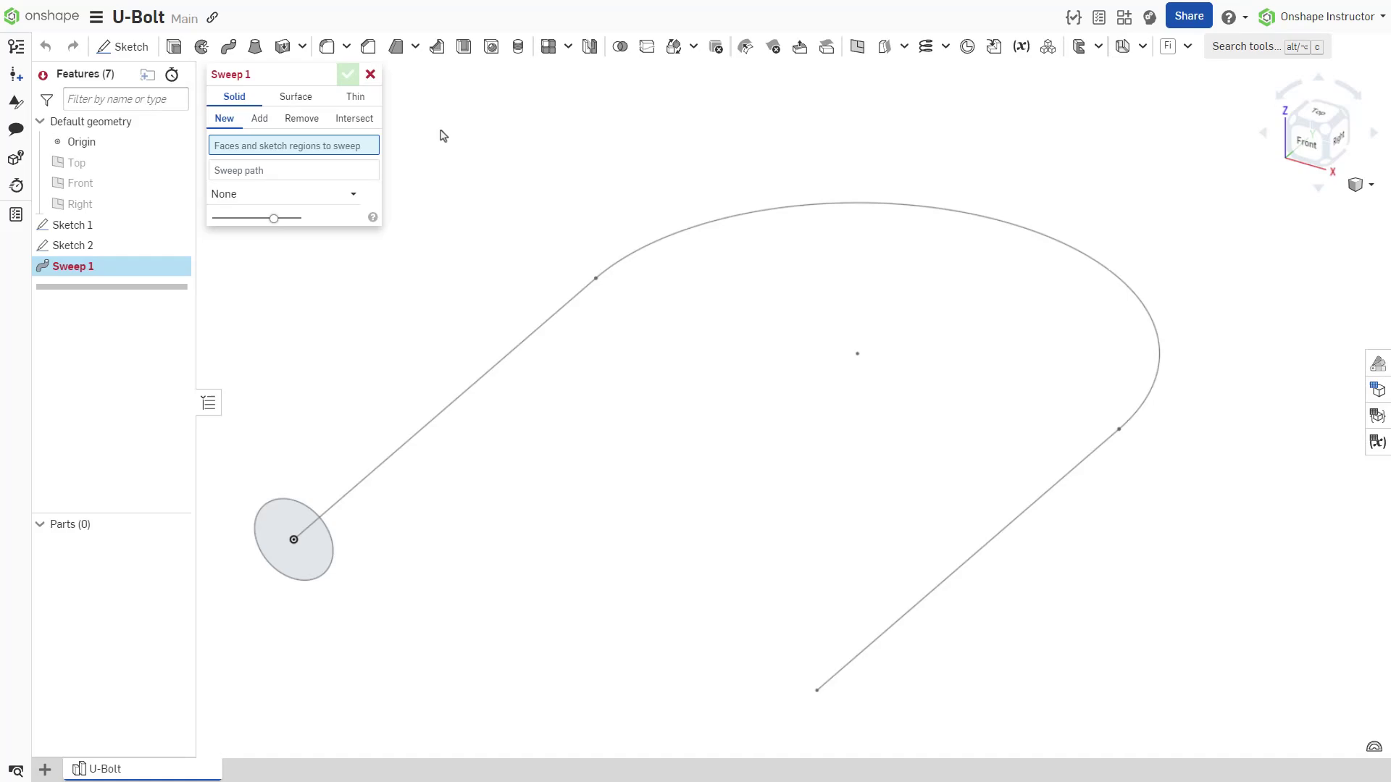
# - Sweep the Sketch 2 circle along all of Sketch 1, replacing the individually picked path edges
pyautogui.click(271, 492)
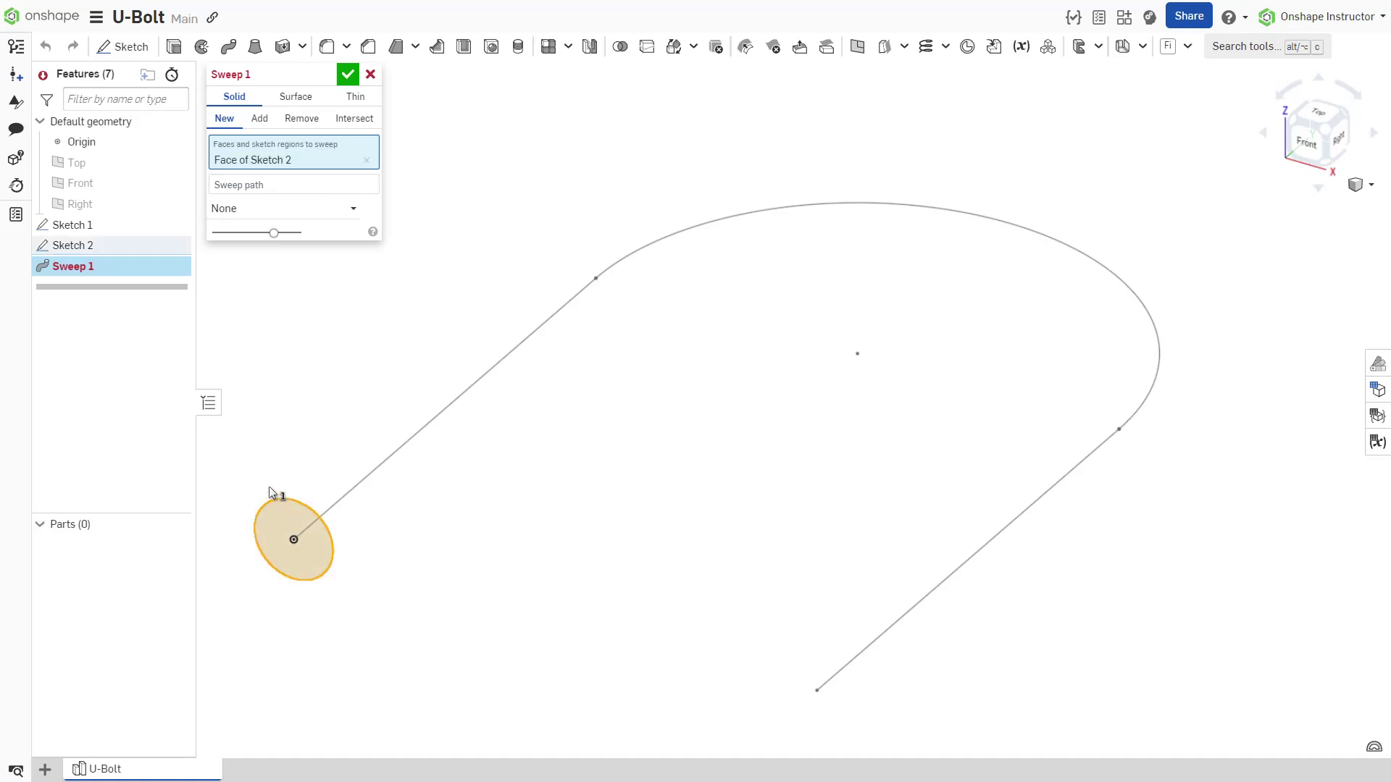
pyautogui.click(287, 185)
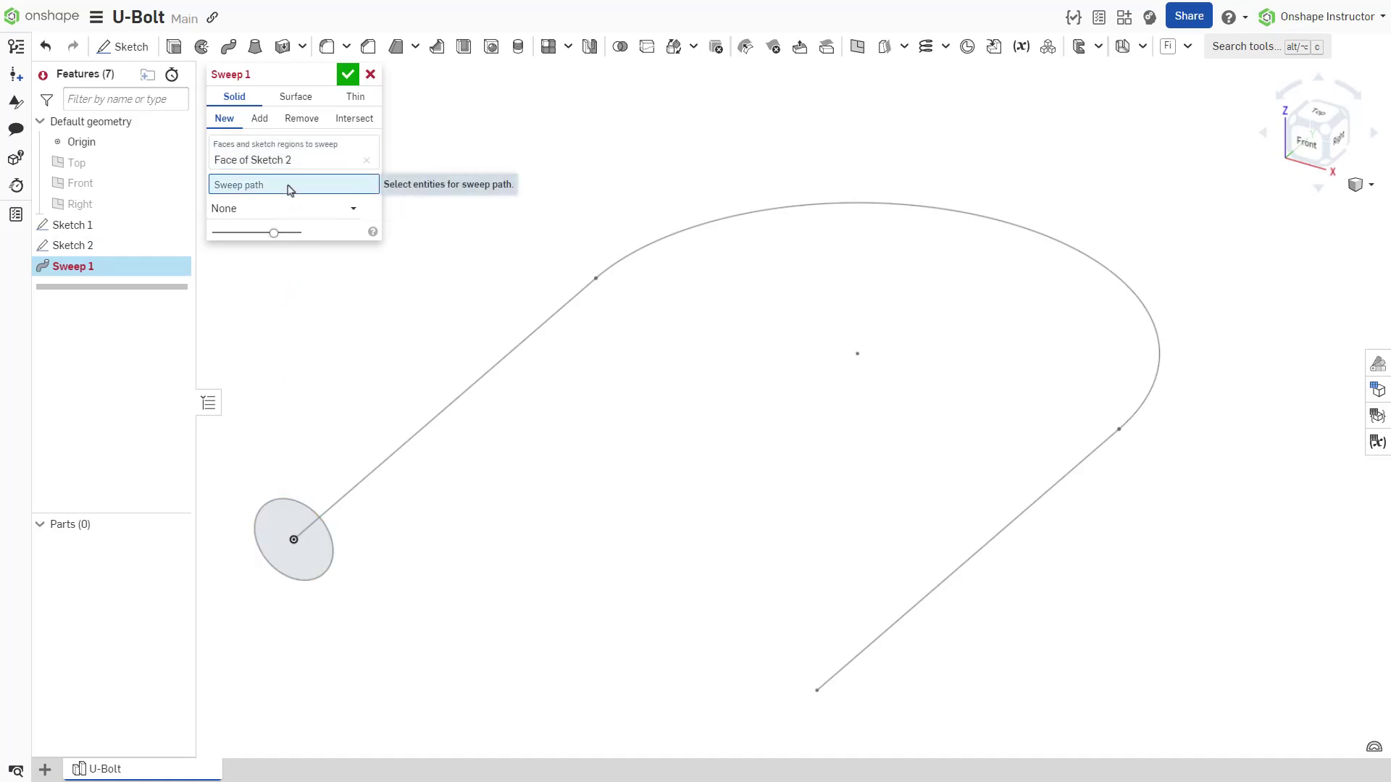
pyautogui.click(535, 332)
pyautogui.click(635, 248)
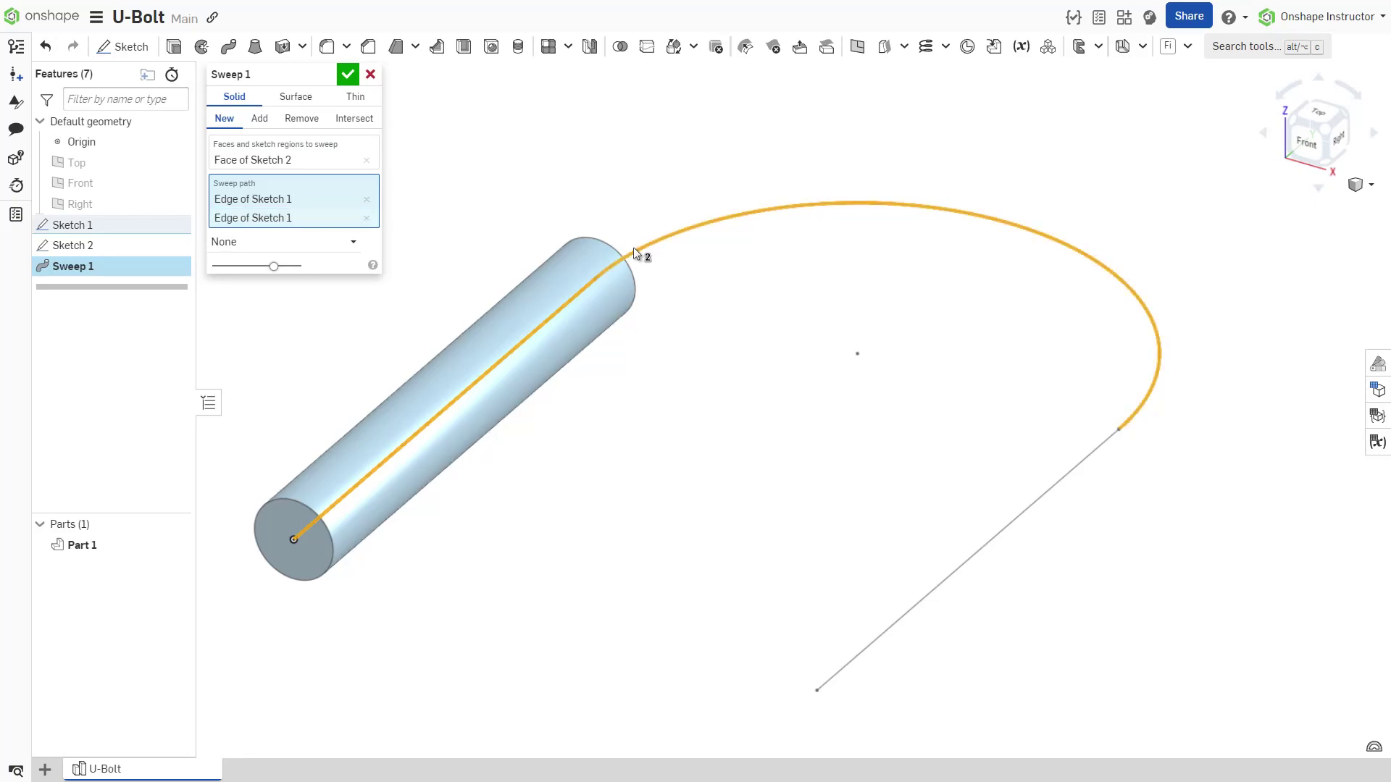
pyautogui.click(503, 195)
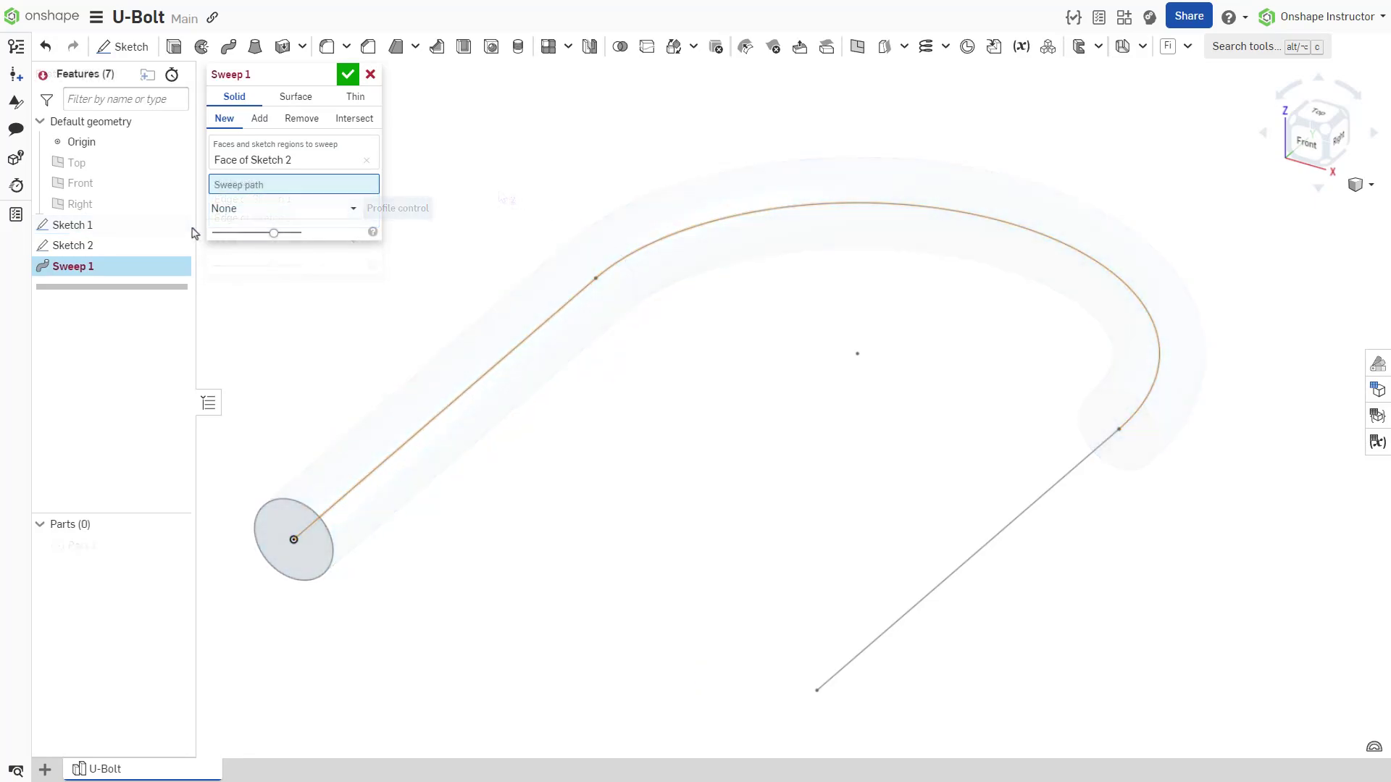
pyautogui.click(112, 232)
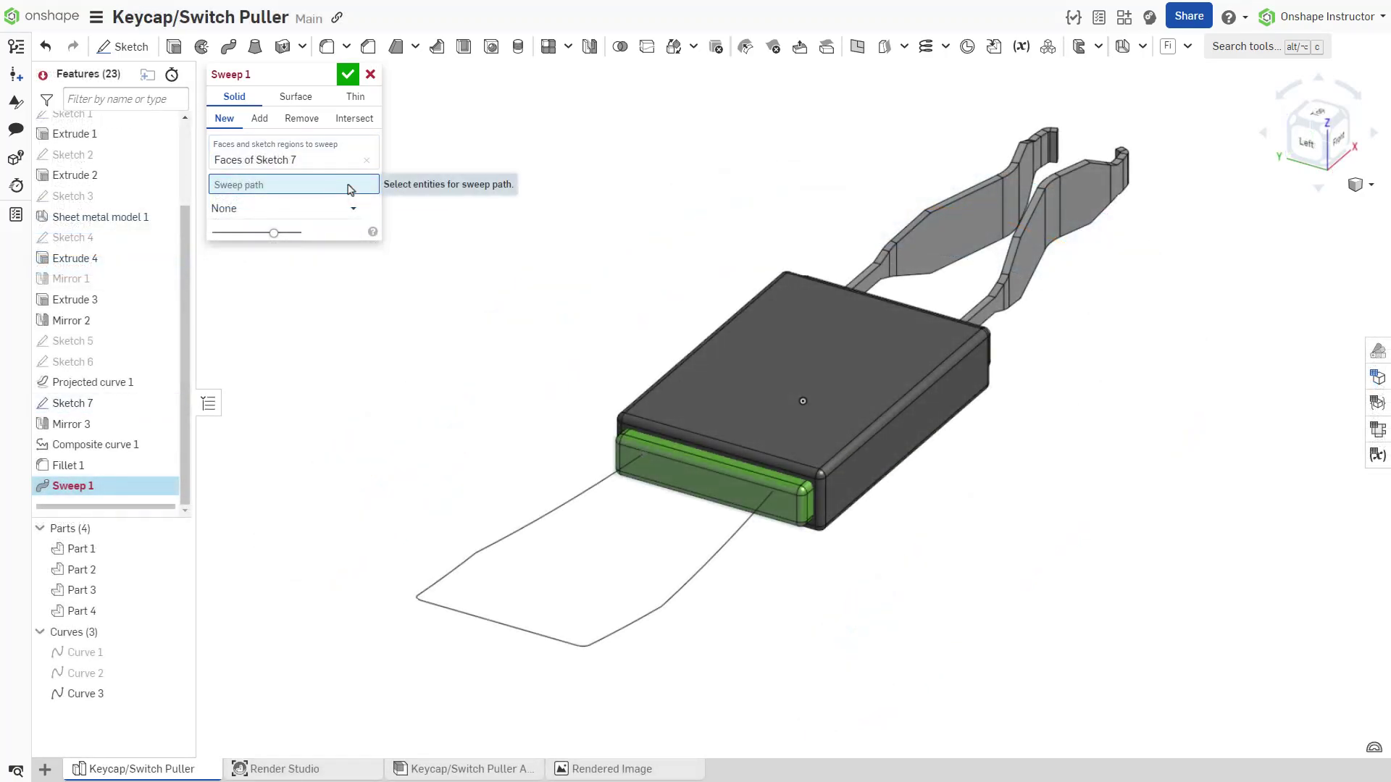
# - Pick the keycap sweep paths (Curve 3, tube end edge), then restore and fit the full Picture Frame
pyautogui.click(351, 185)
pyautogui.click(102, 693)
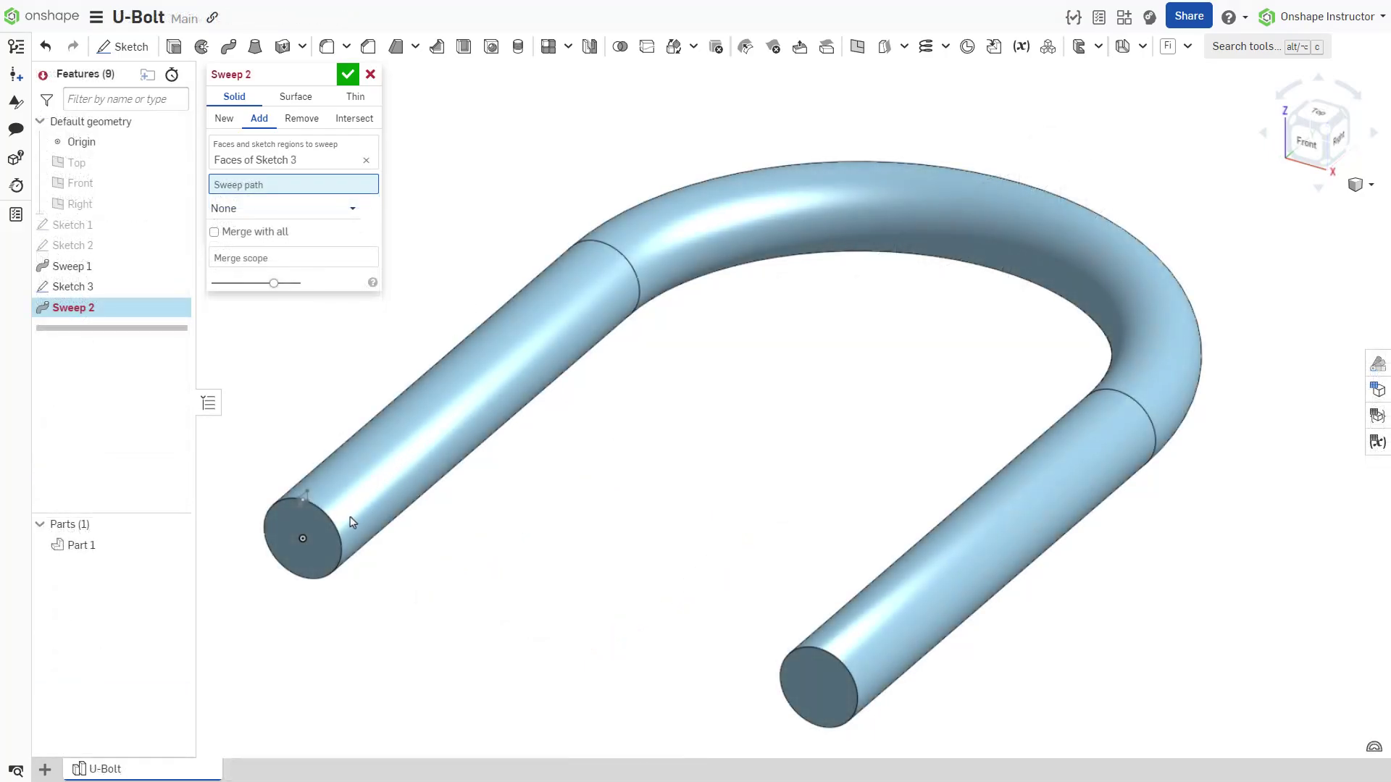
pyautogui.click(339, 528)
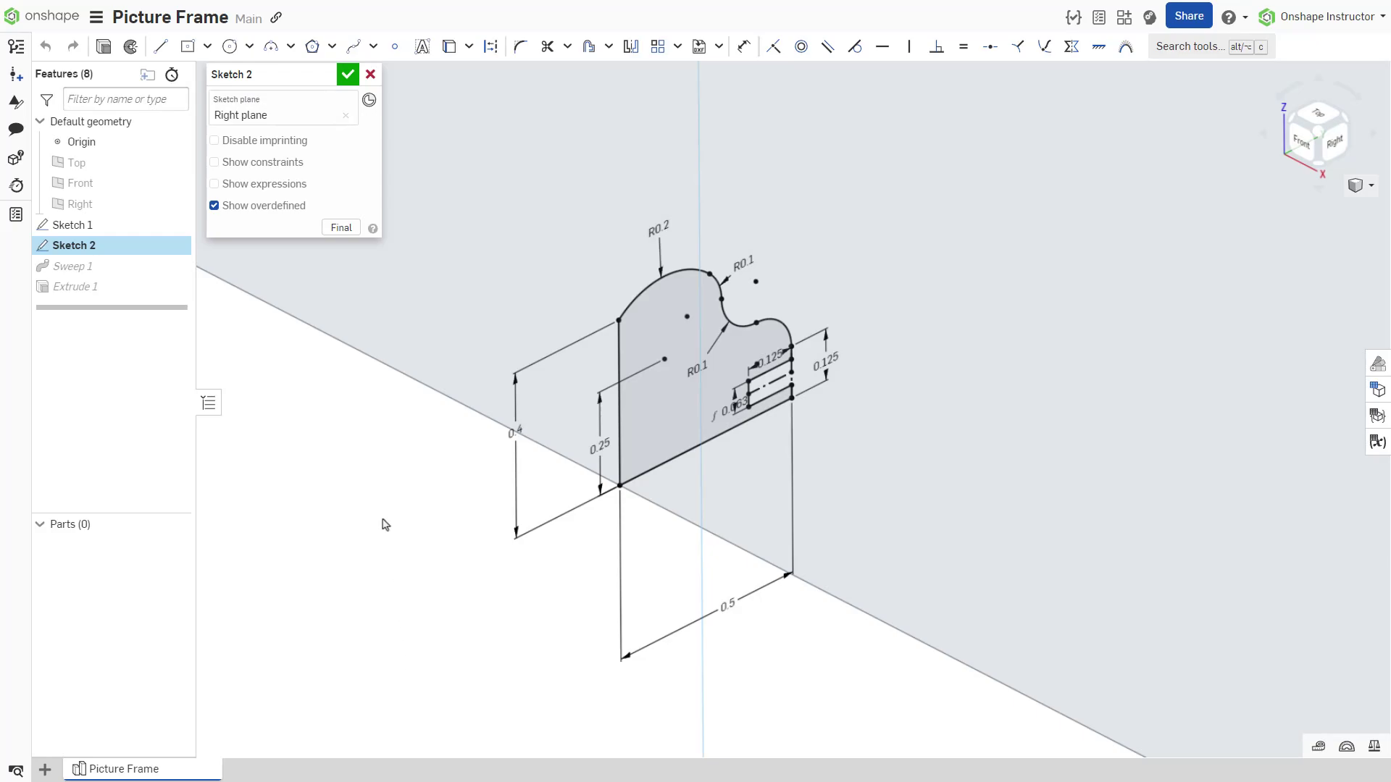
pyautogui.click(342, 227)
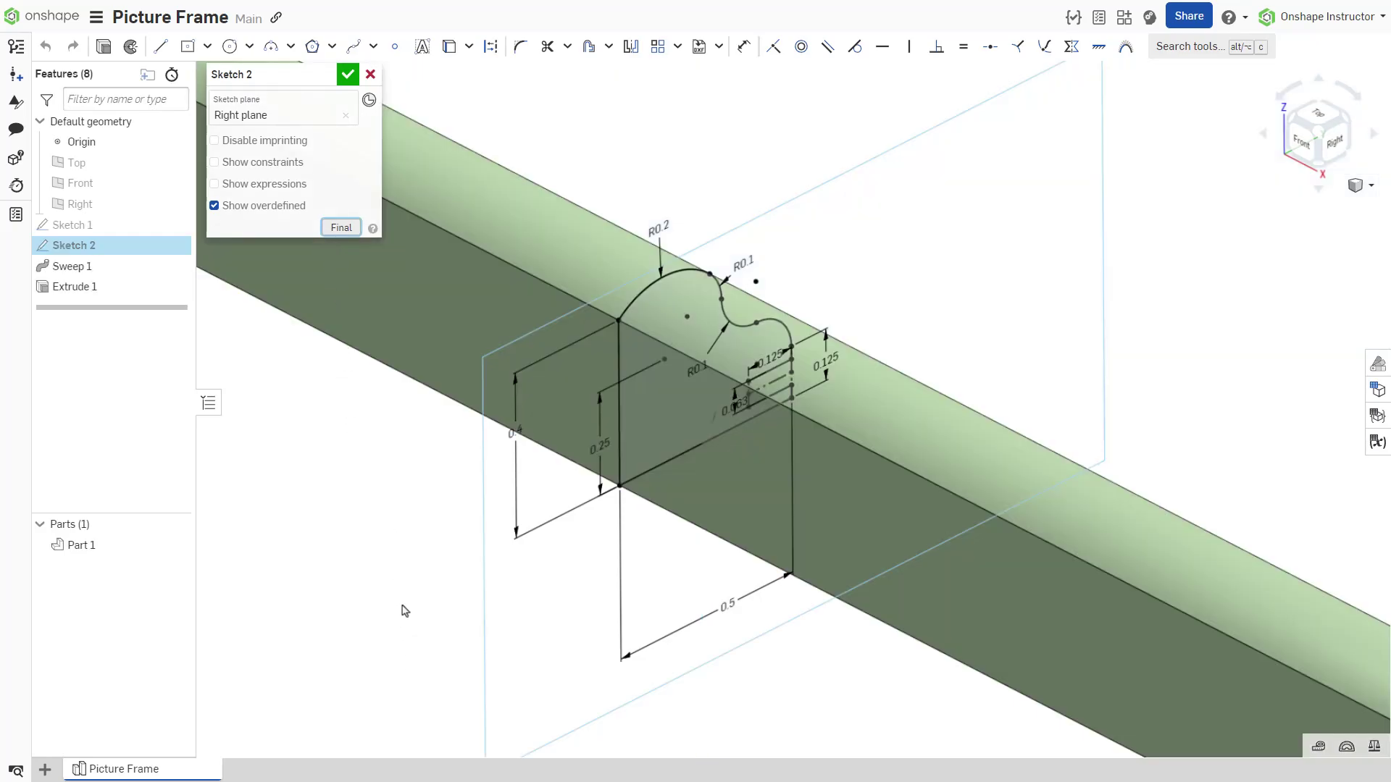
pyautogui.press('f')
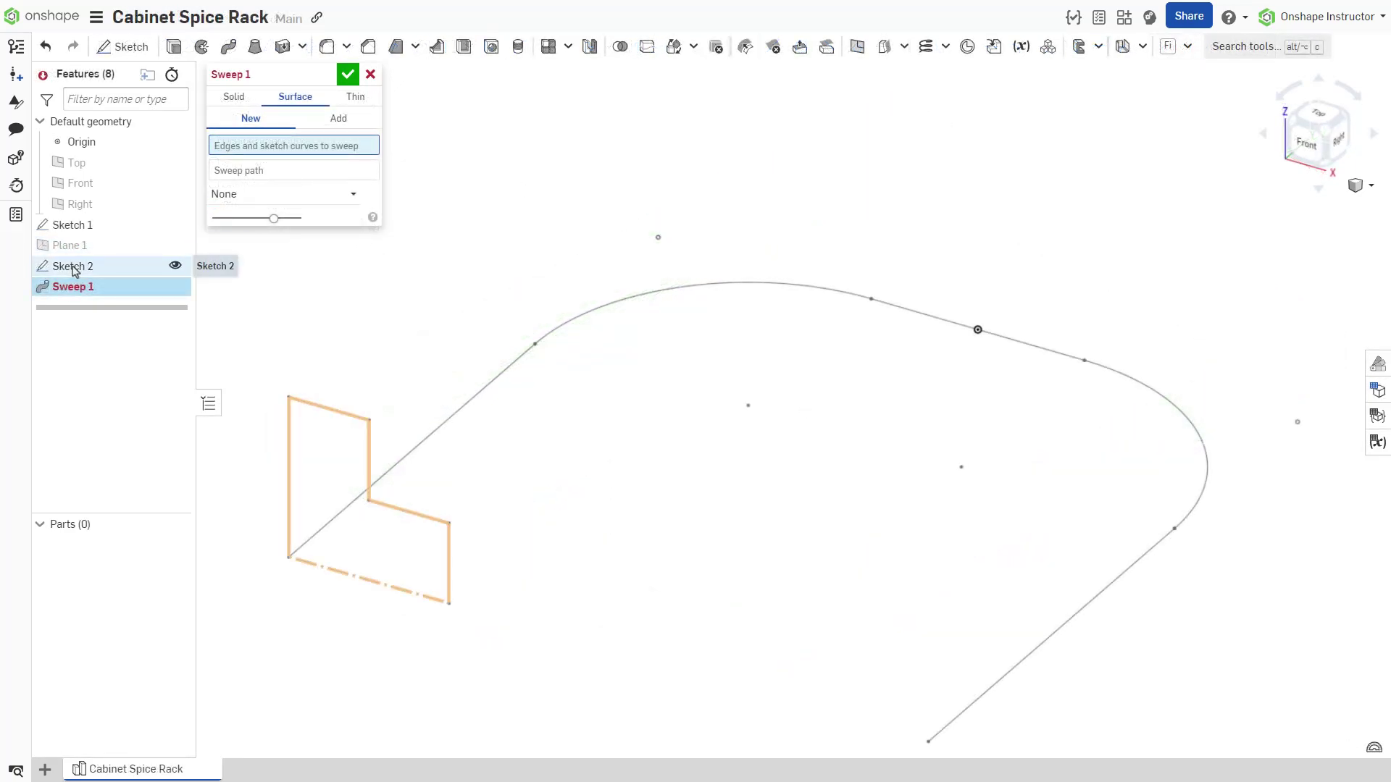
# - Set the spice rack sweep profile to Sketch 2 and path to Sketch 1, then make it Thin
pyautogui.click(73, 267)
pyautogui.click(276, 186)
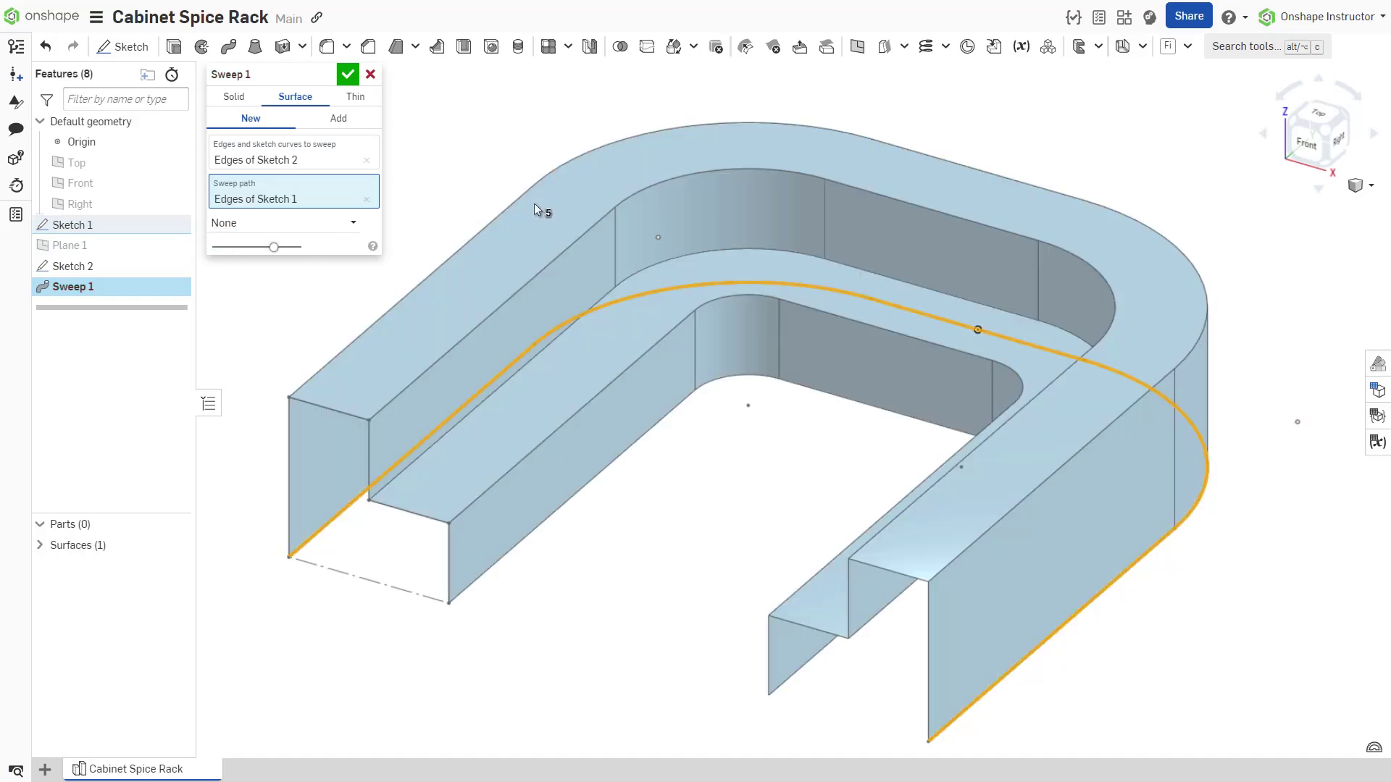
pyautogui.click(362, 101)
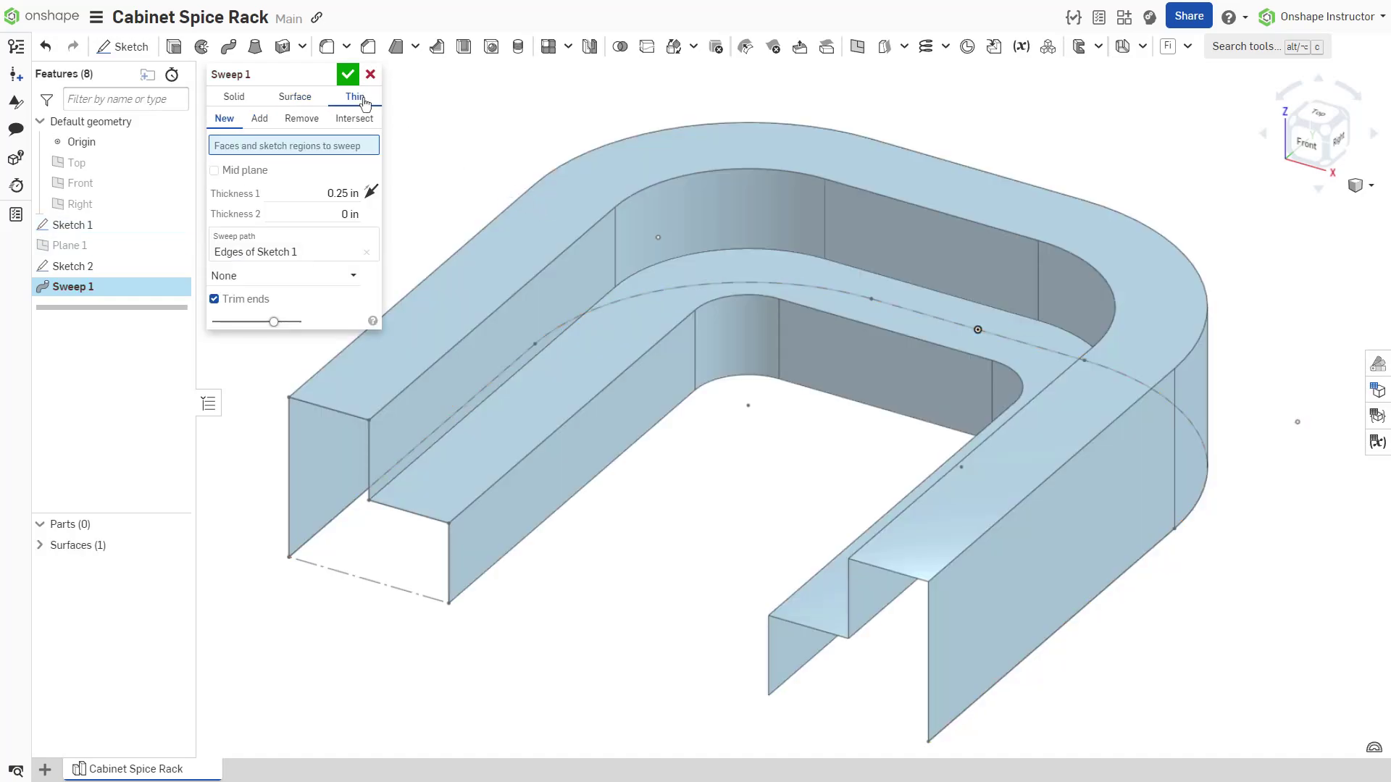
# - Use Sketch 2 as the thin profile, set Thickness 2 to 0.125 in, and enable Mid plane
pyautogui.click(128, 270)
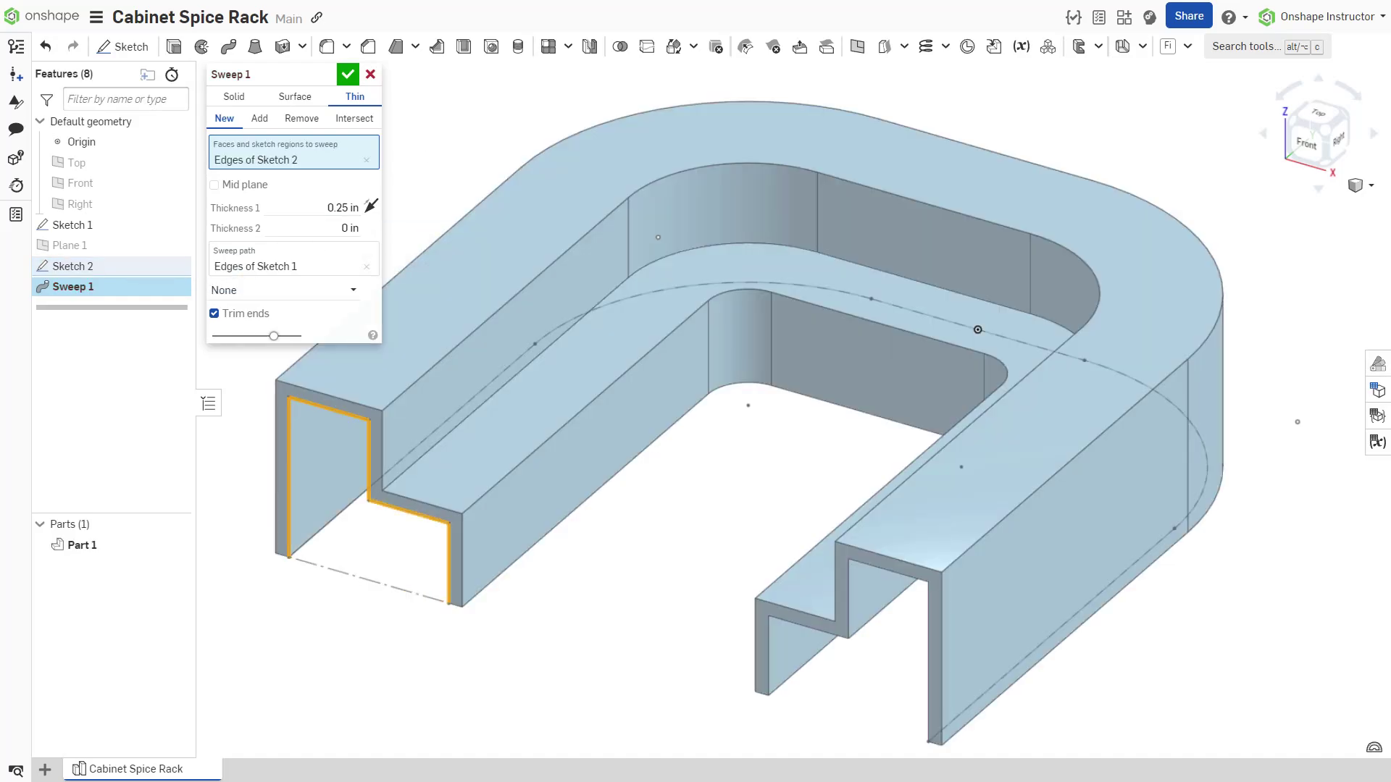
pyautogui.click(328, 227)
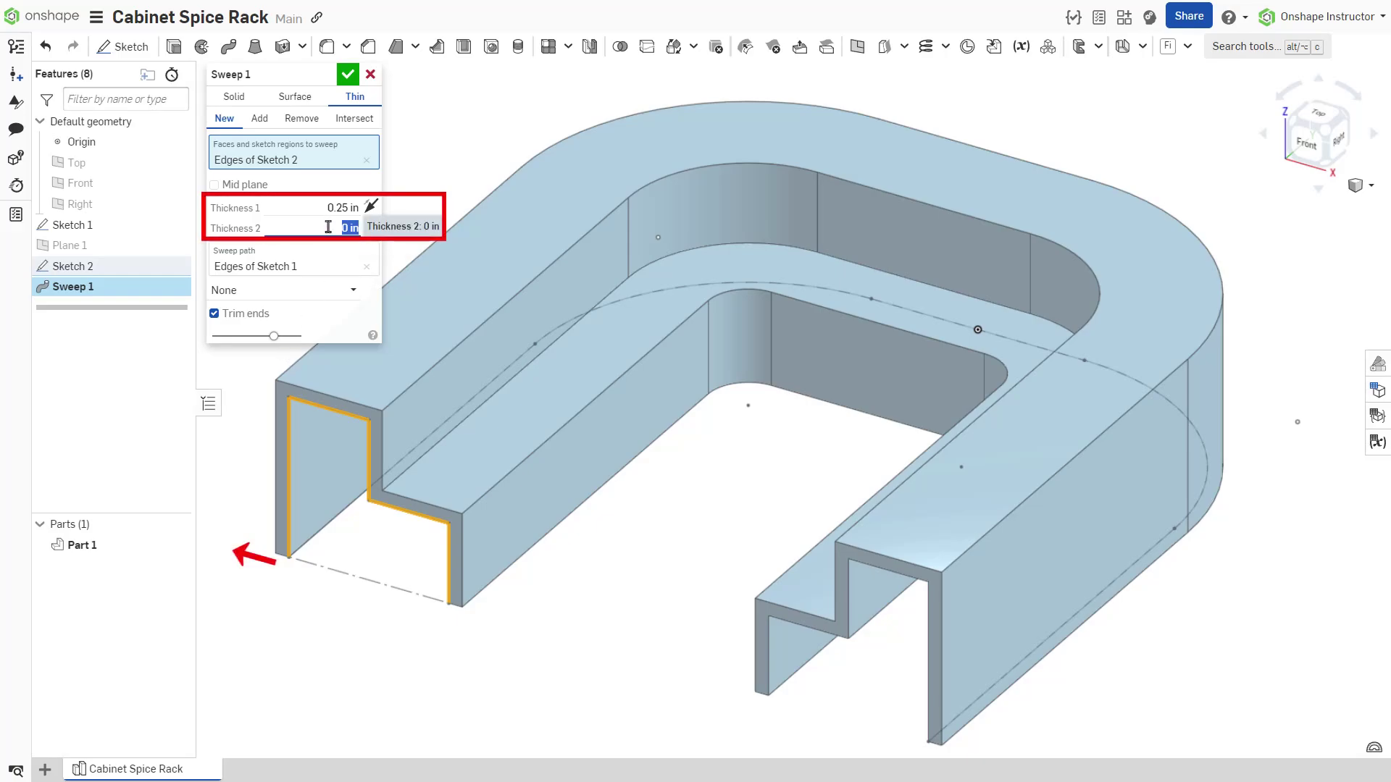
pyautogui.write('0.125')
pyautogui.press('Return')
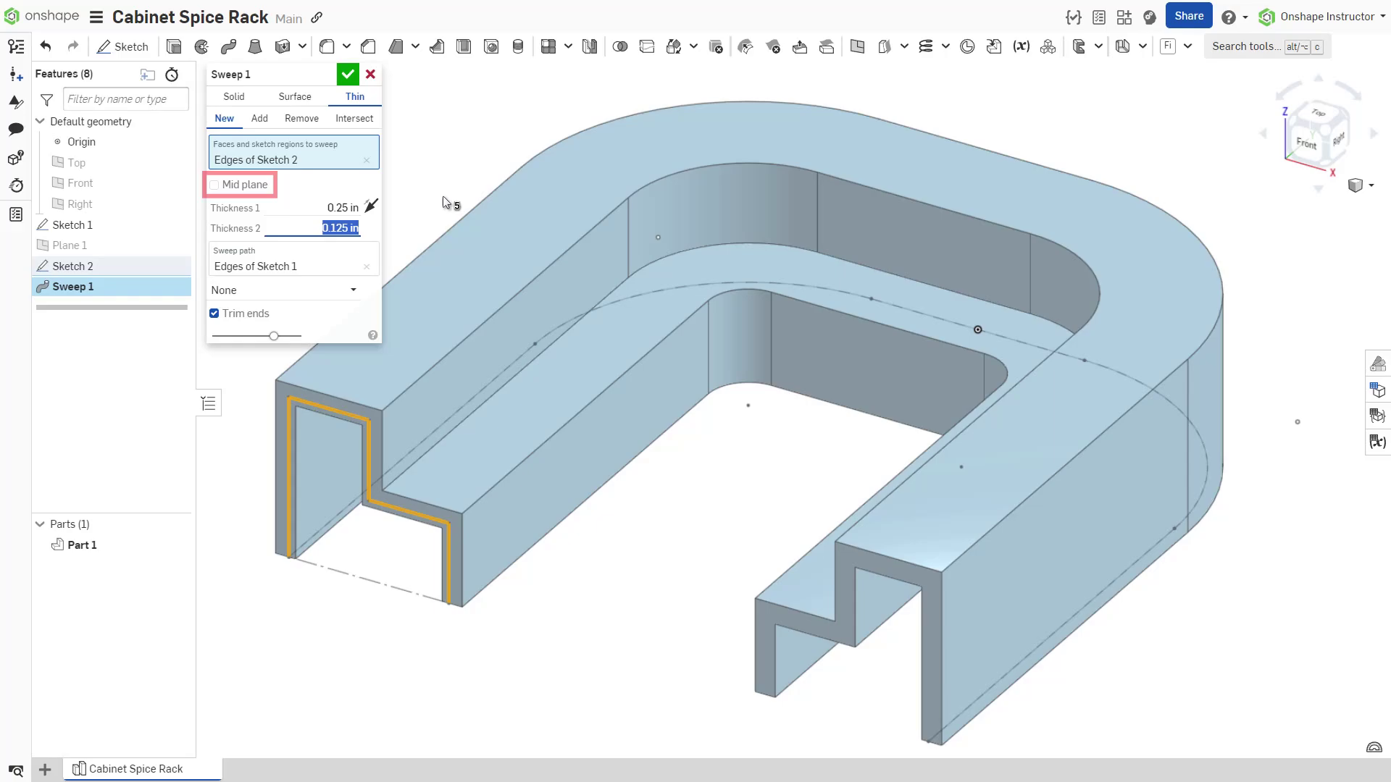
pyautogui.click(214, 186)
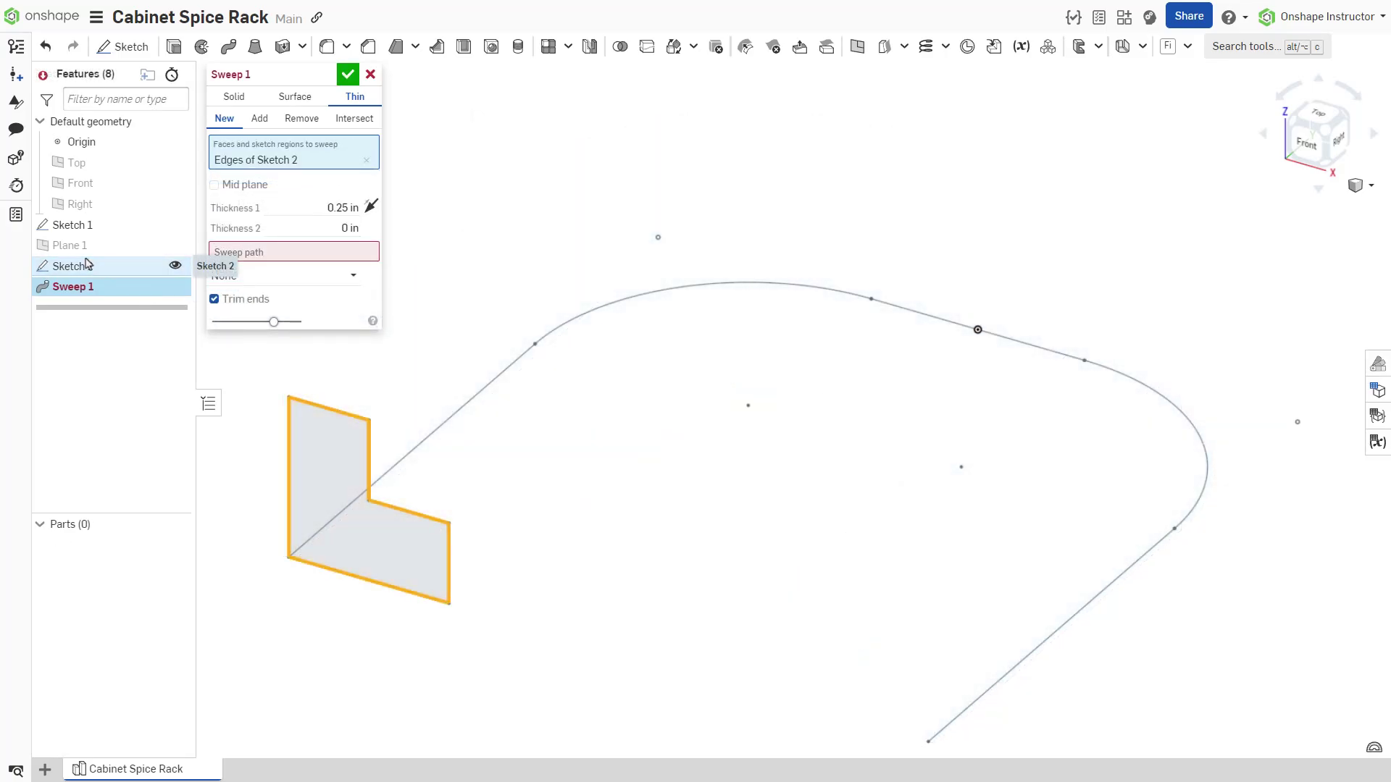
# - Set Sketch 1 as the thin path, then surface-sweep the Sketch 2 edges along Sketch 1
pyautogui.click(239, 253)
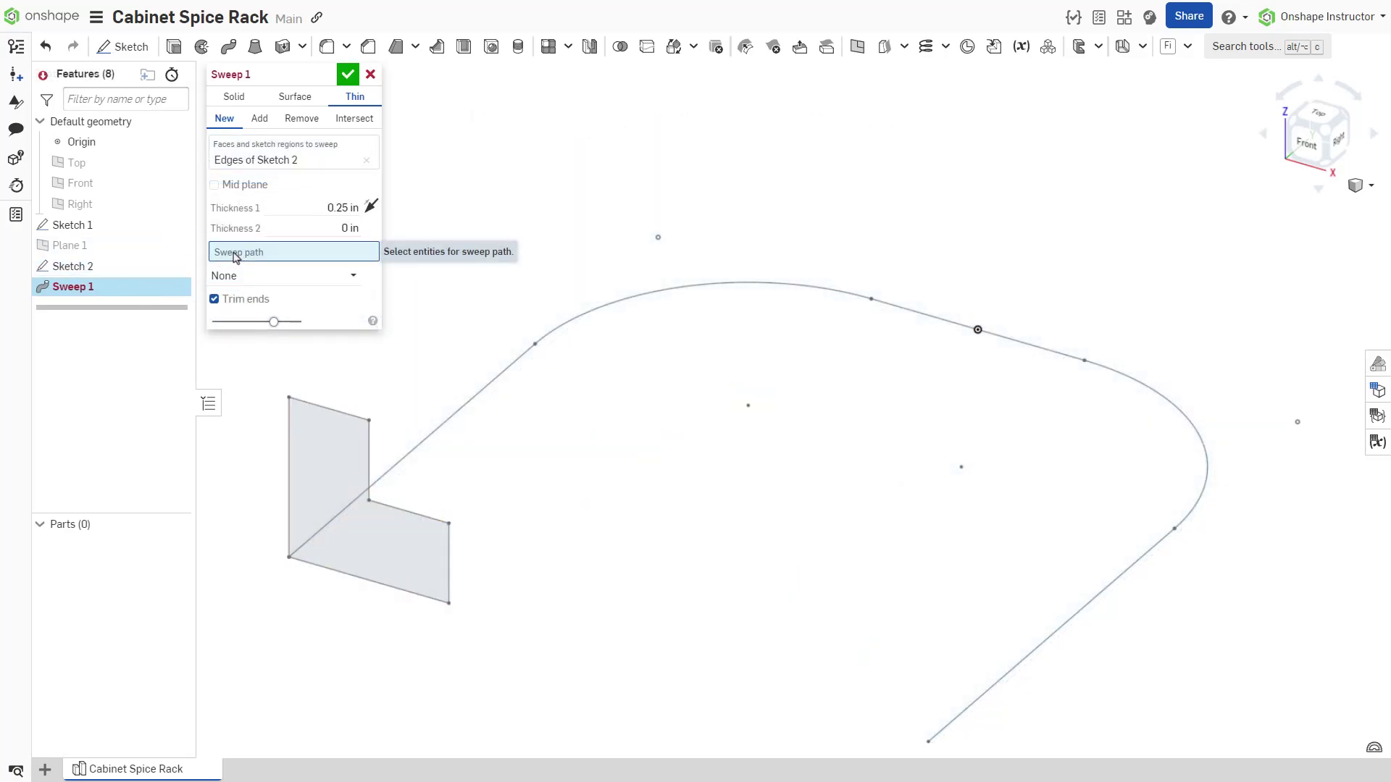
pyautogui.click(98, 232)
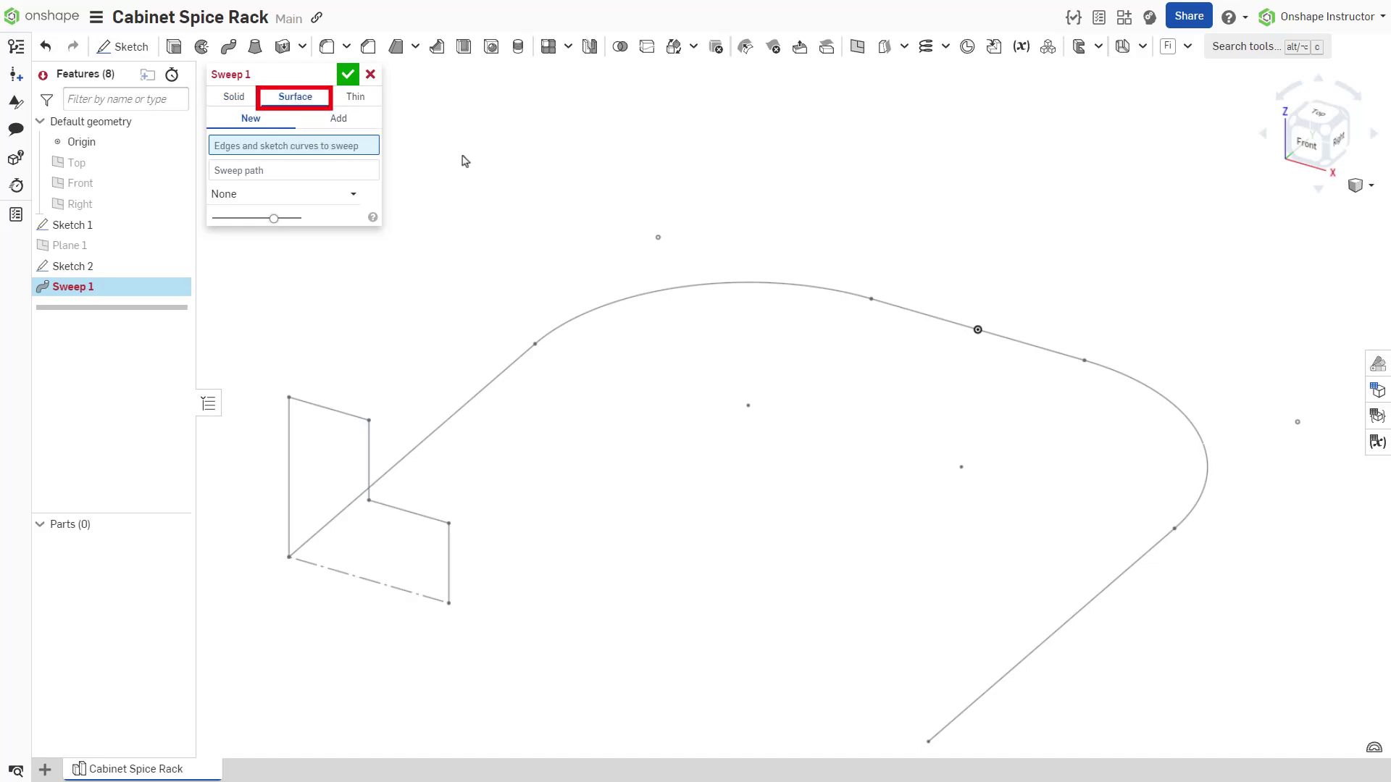
pyautogui.click(70, 273)
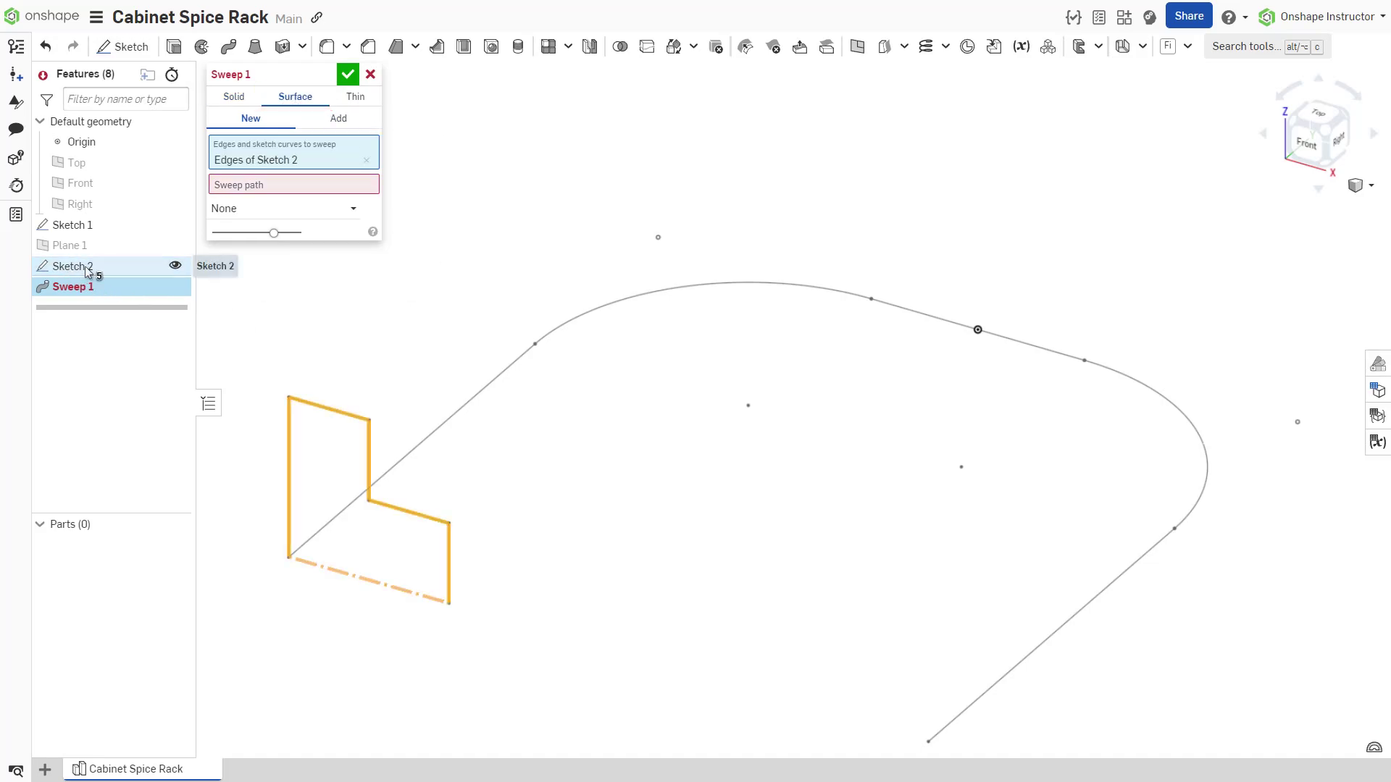
pyautogui.click(181, 225)
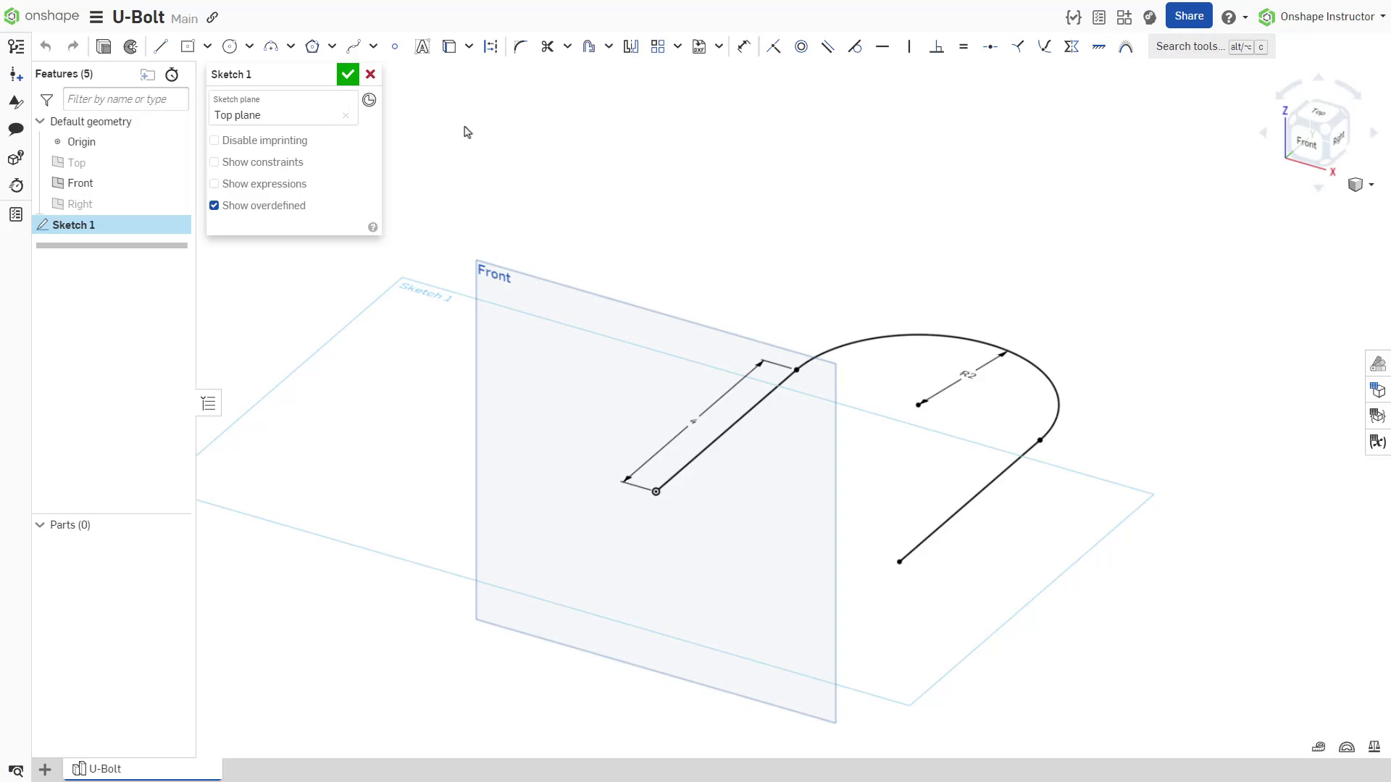
# - Accept Sketch 1 to close the U-shaped path sketch
pyautogui.click(348, 75)
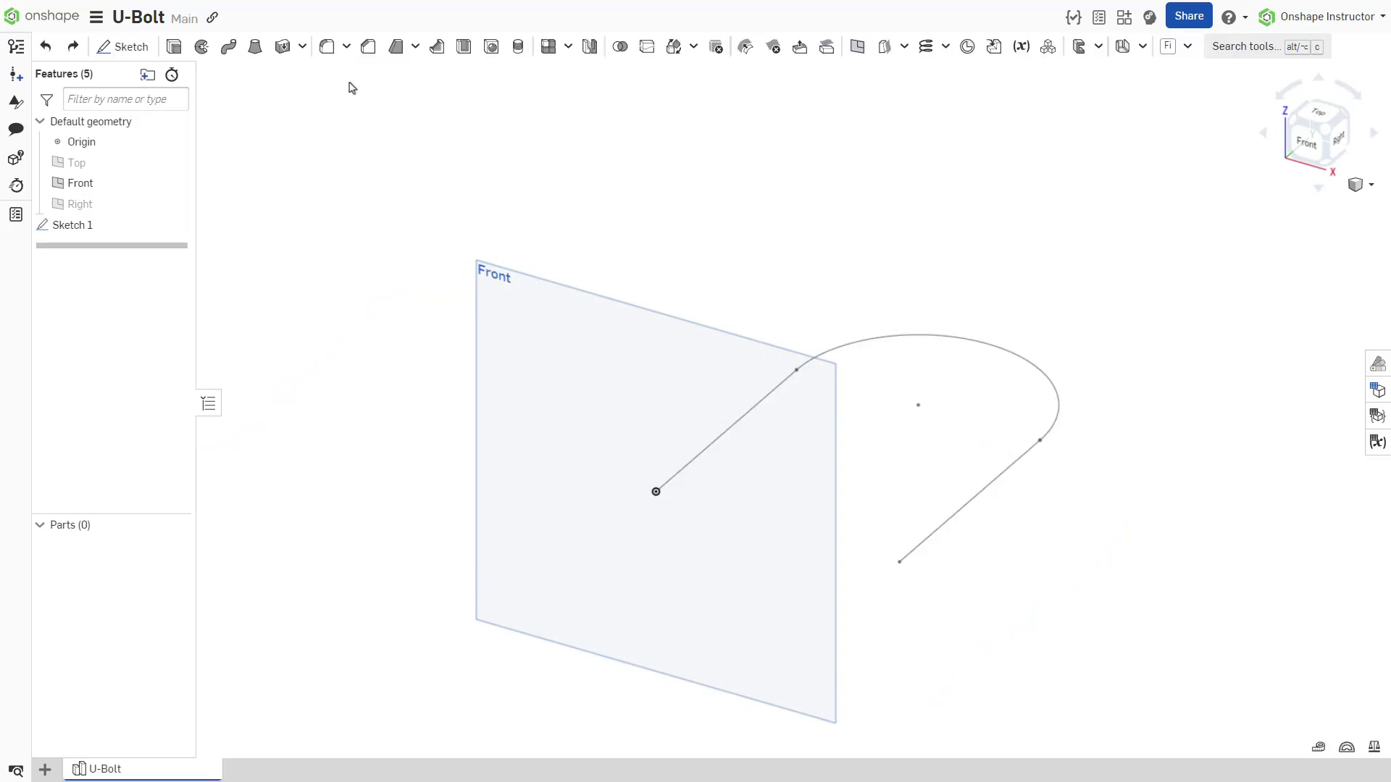
# - Sketch a 0.5-diameter circle on the Front plane as Sketch 2 and finish it
pyautogui.click(532, 316)
pyautogui.hotkey('shift', 's')
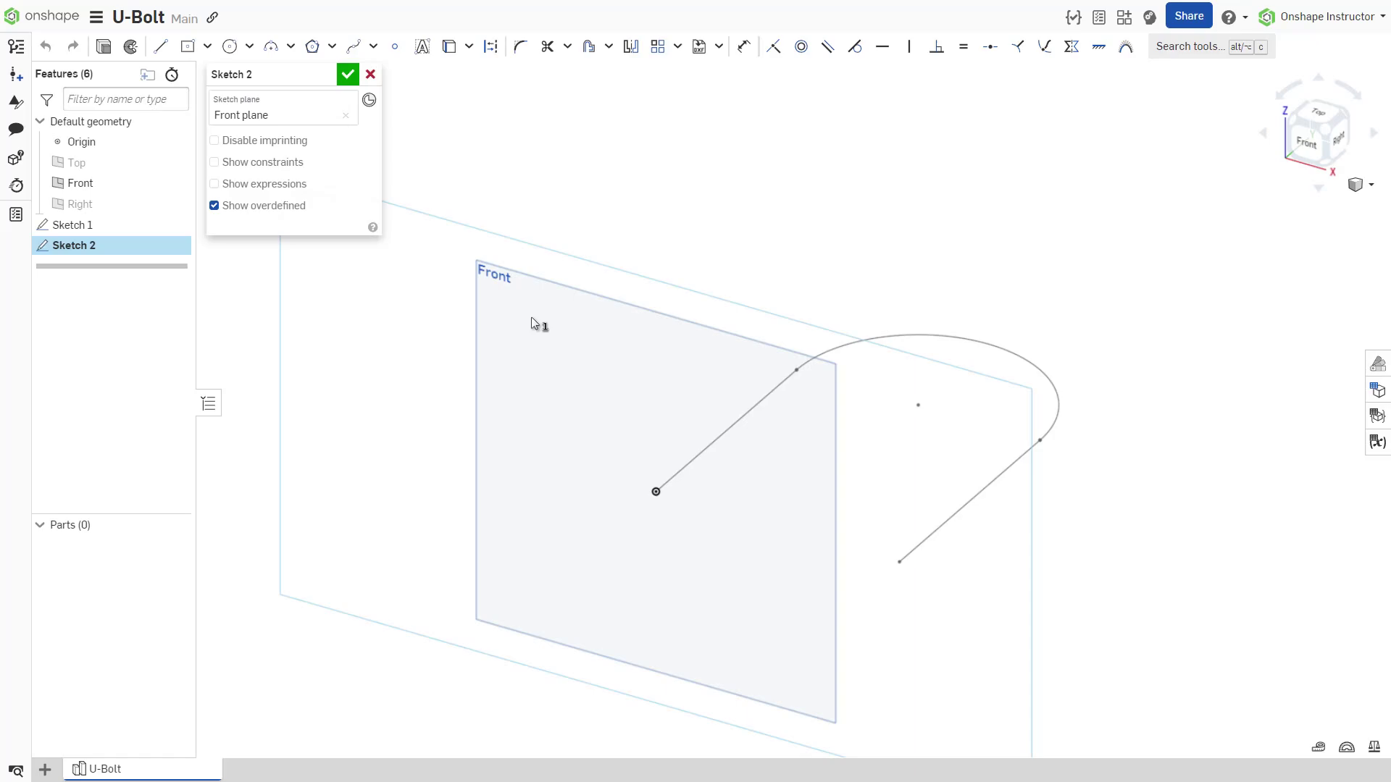
pyautogui.press('c')
pyautogui.click(534, 389)
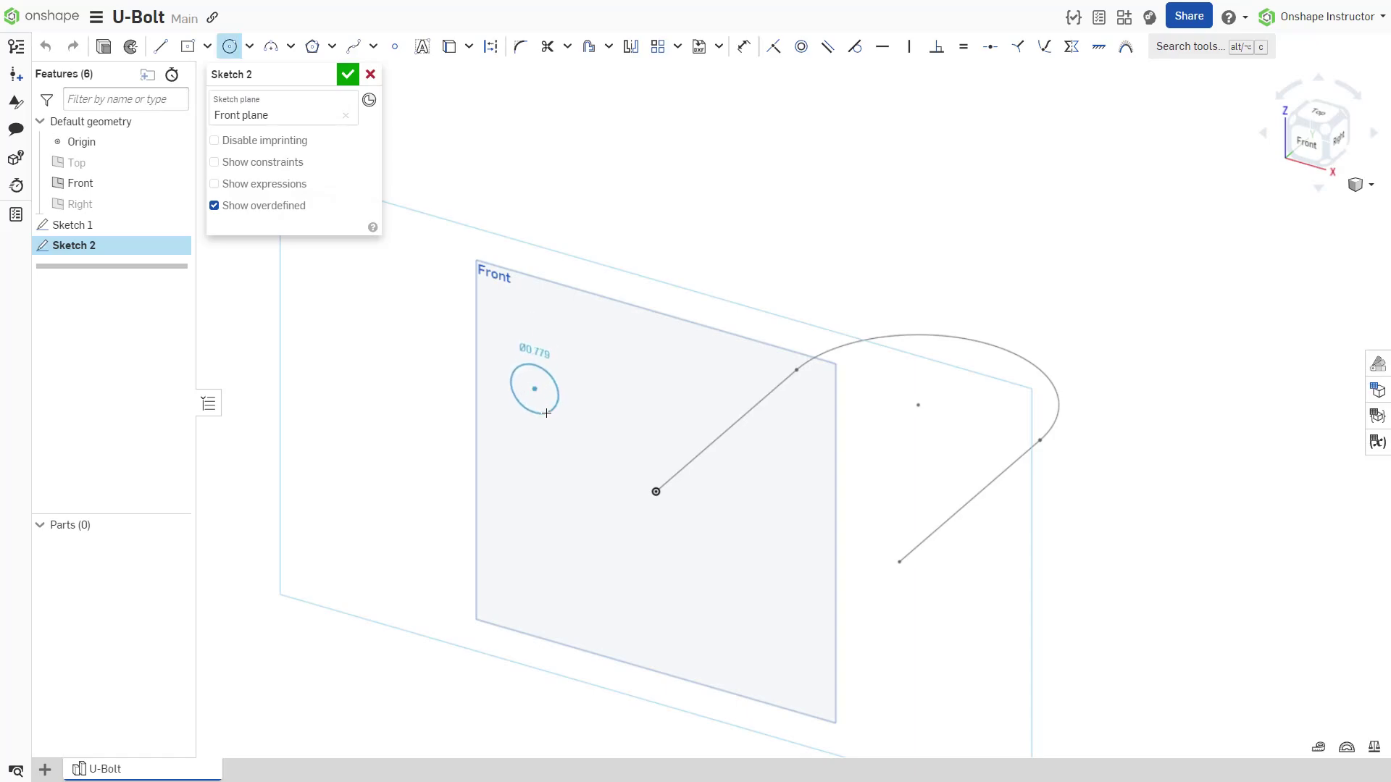
pyautogui.click(546, 413)
pyautogui.write('.5')
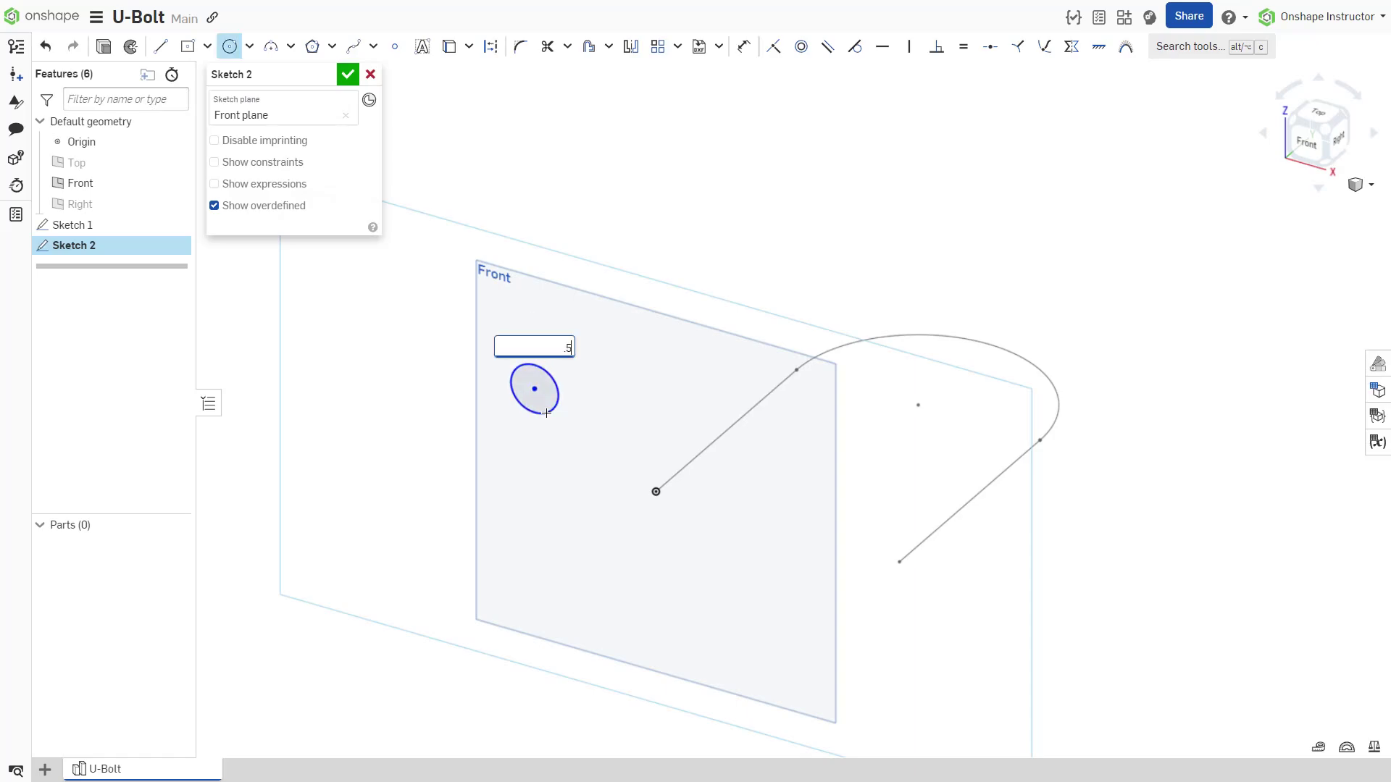
pyautogui.press('Return')
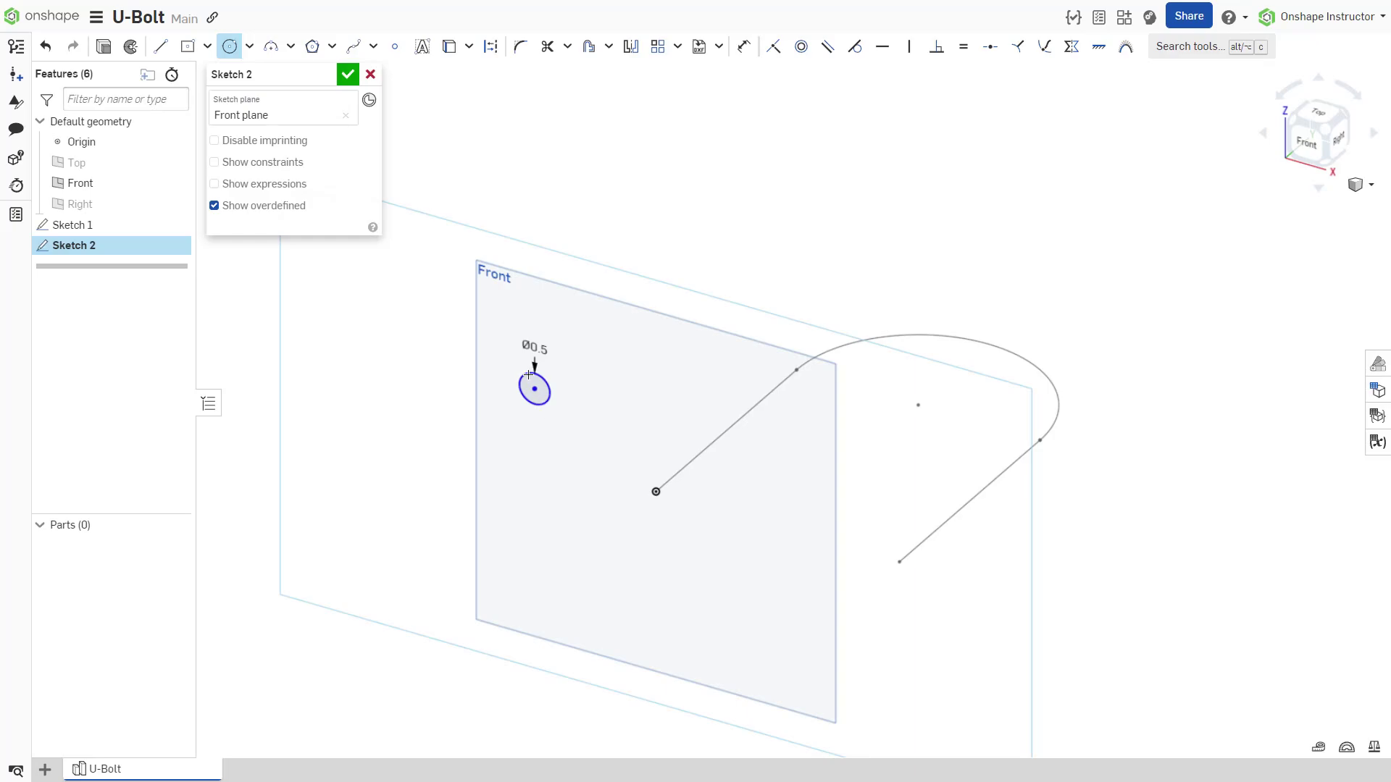
pyautogui.click(348, 74)
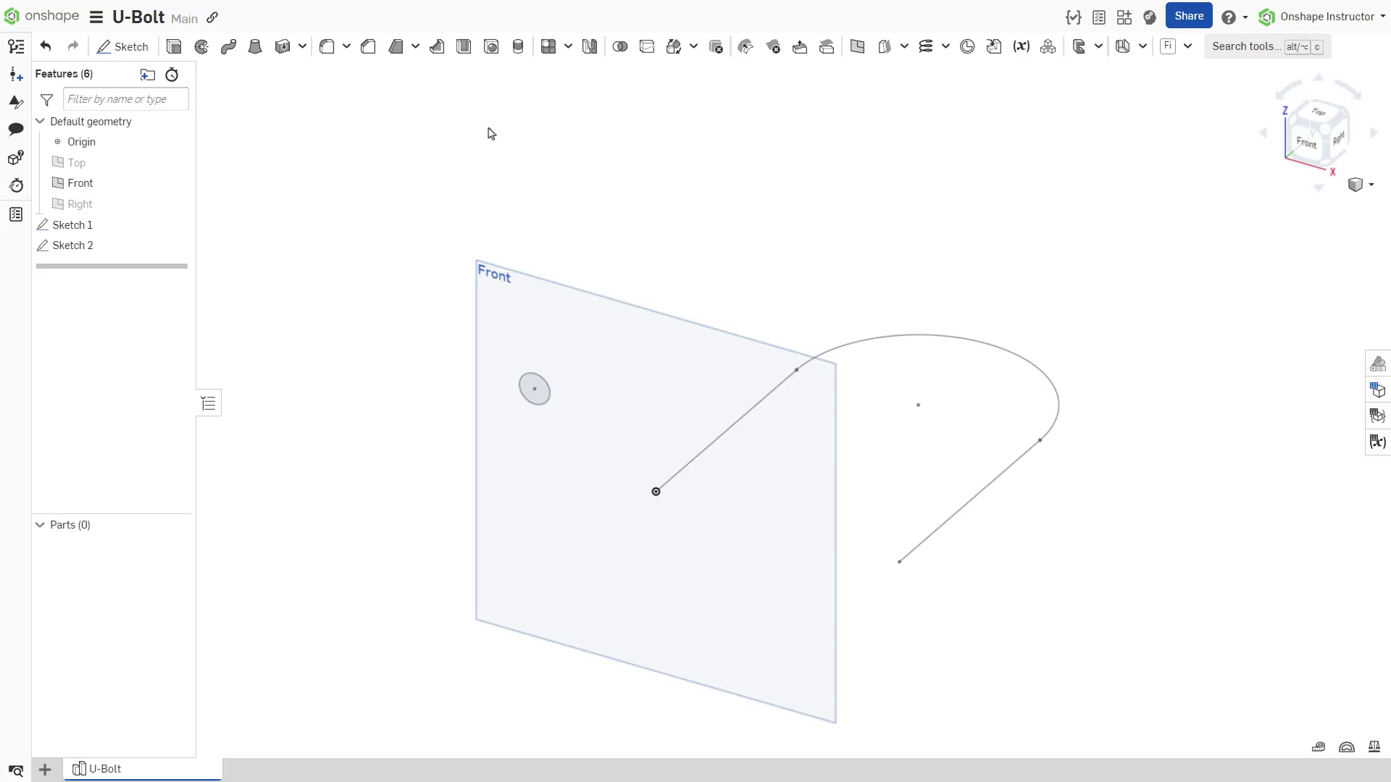
# - Start a point-normal plane at the straight end of the path, then discard it
pyautogui.click(857, 48)
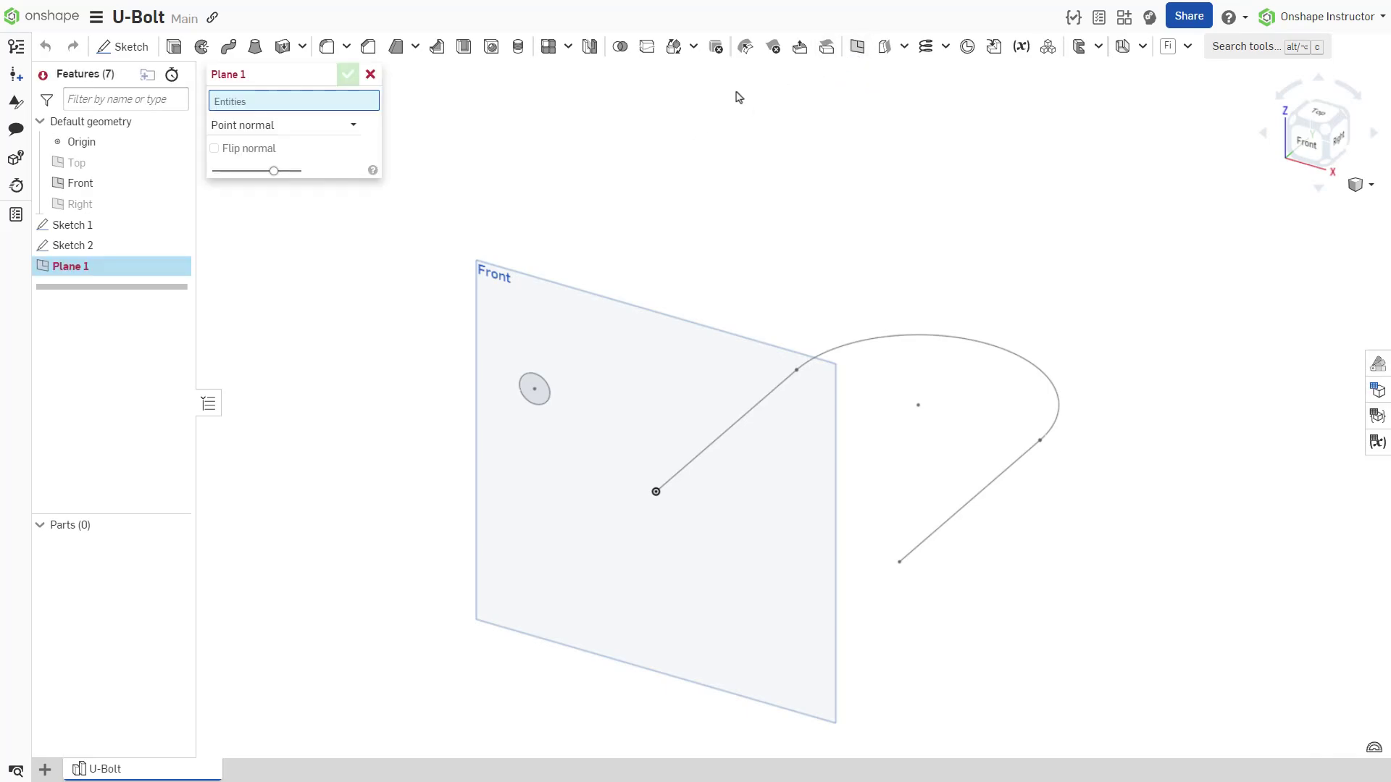
pyautogui.click(343, 132)
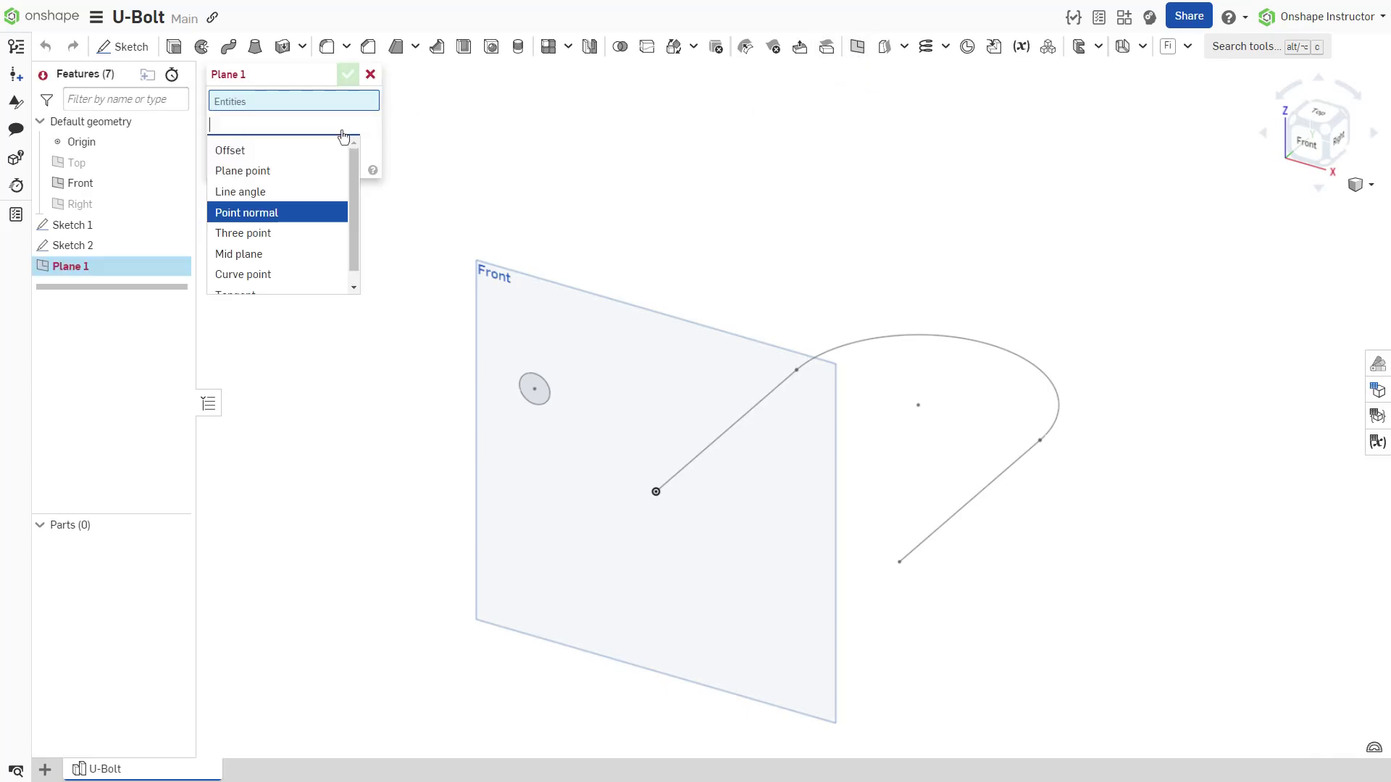
pyautogui.click(307, 212)
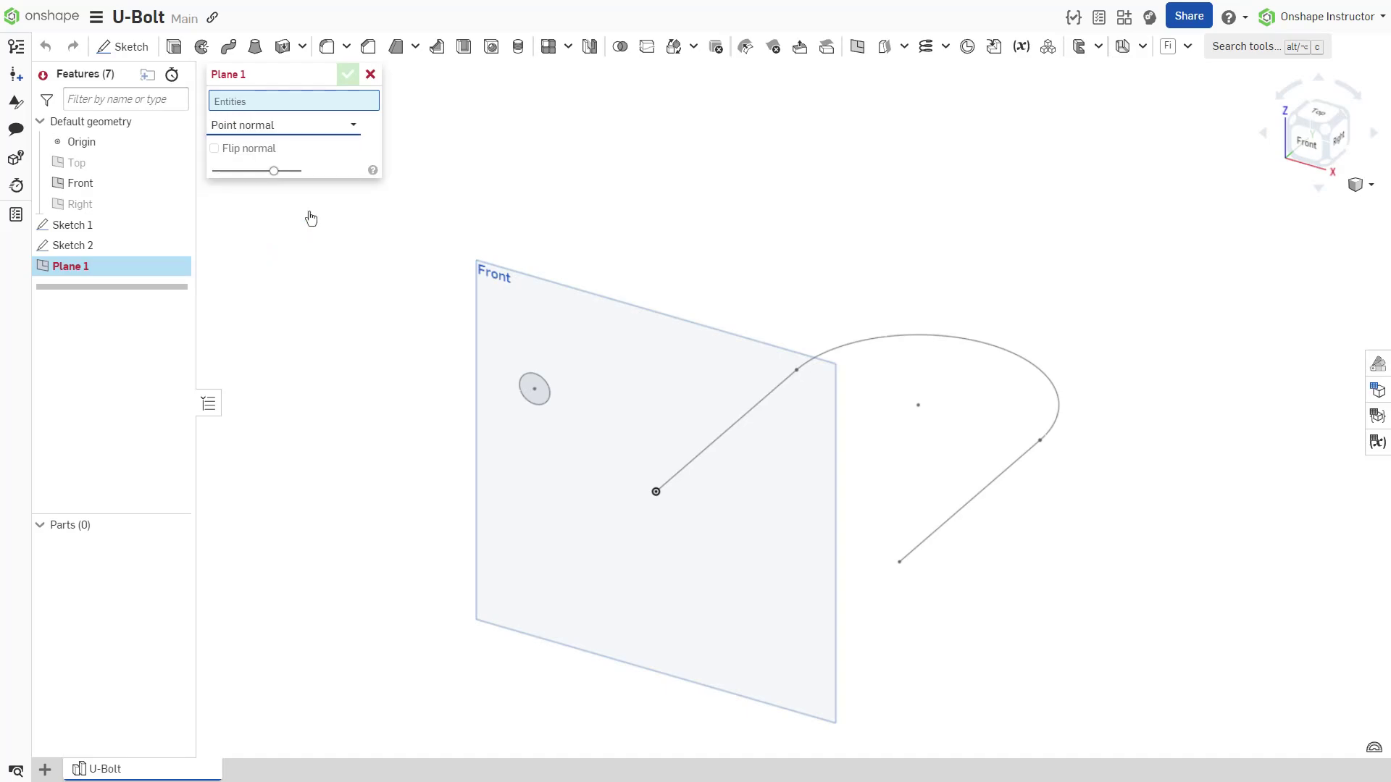
pyautogui.click(900, 562)
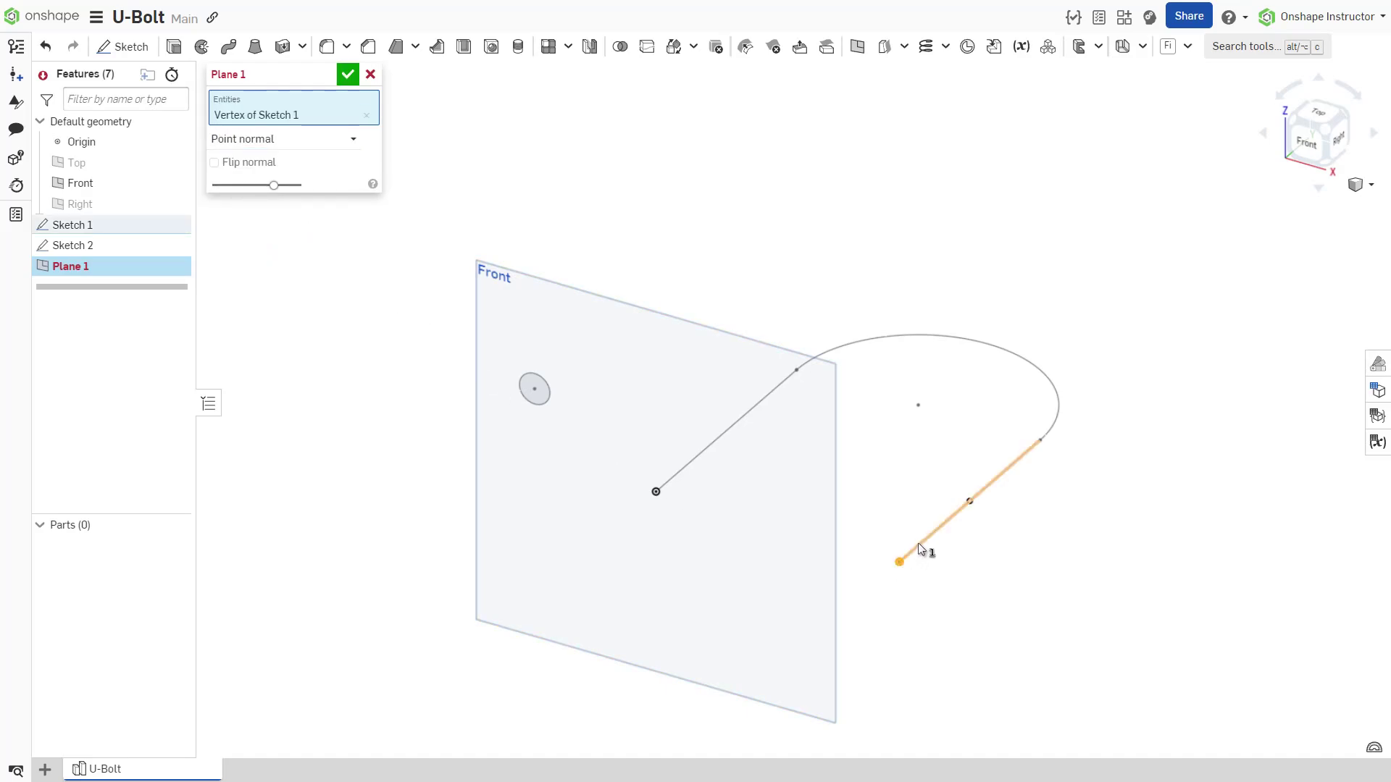
pyautogui.click(919, 550)
pyautogui.press('Escape')
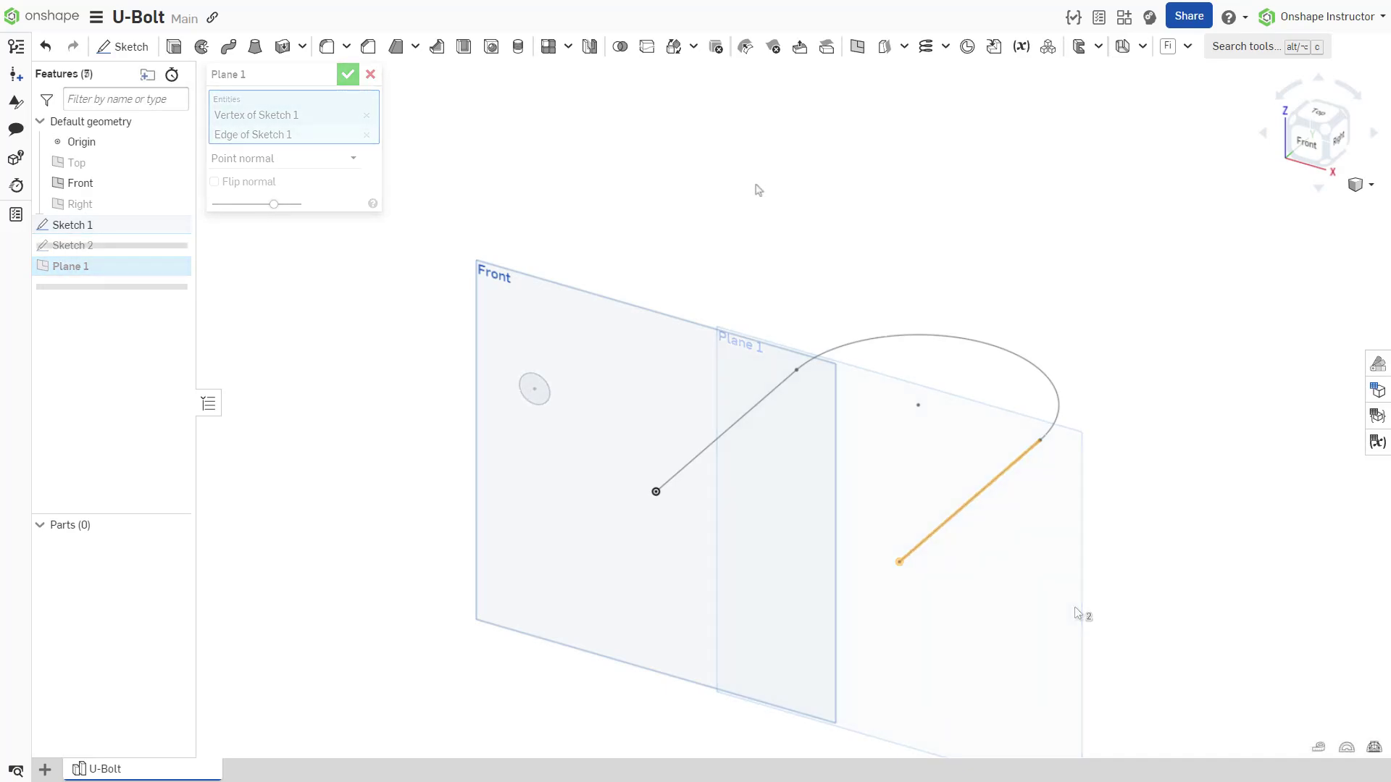
# - Start a Front plane sketch and draw a circle with 0.5 diameter
pyautogui.click(599, 335)
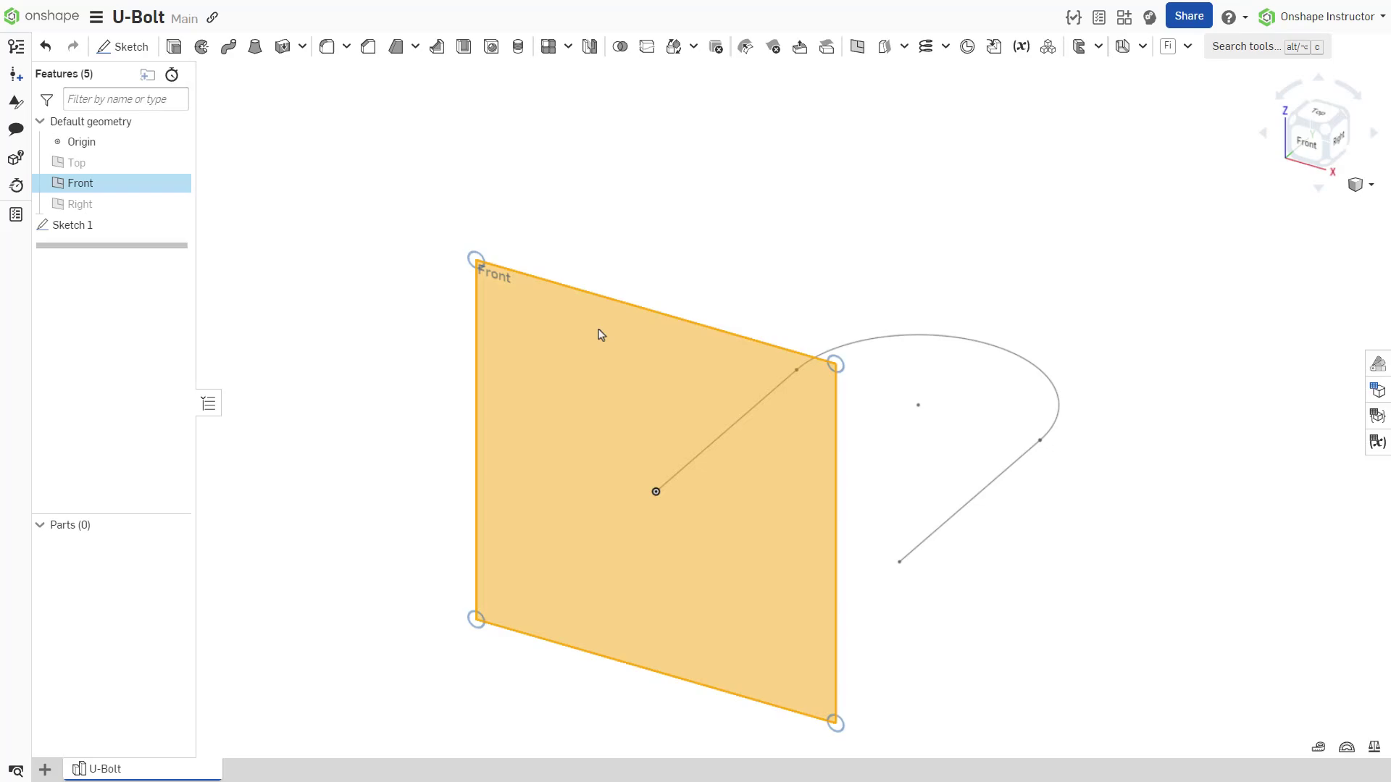
pyautogui.hotkey('shift', 's')
pyautogui.press('c')
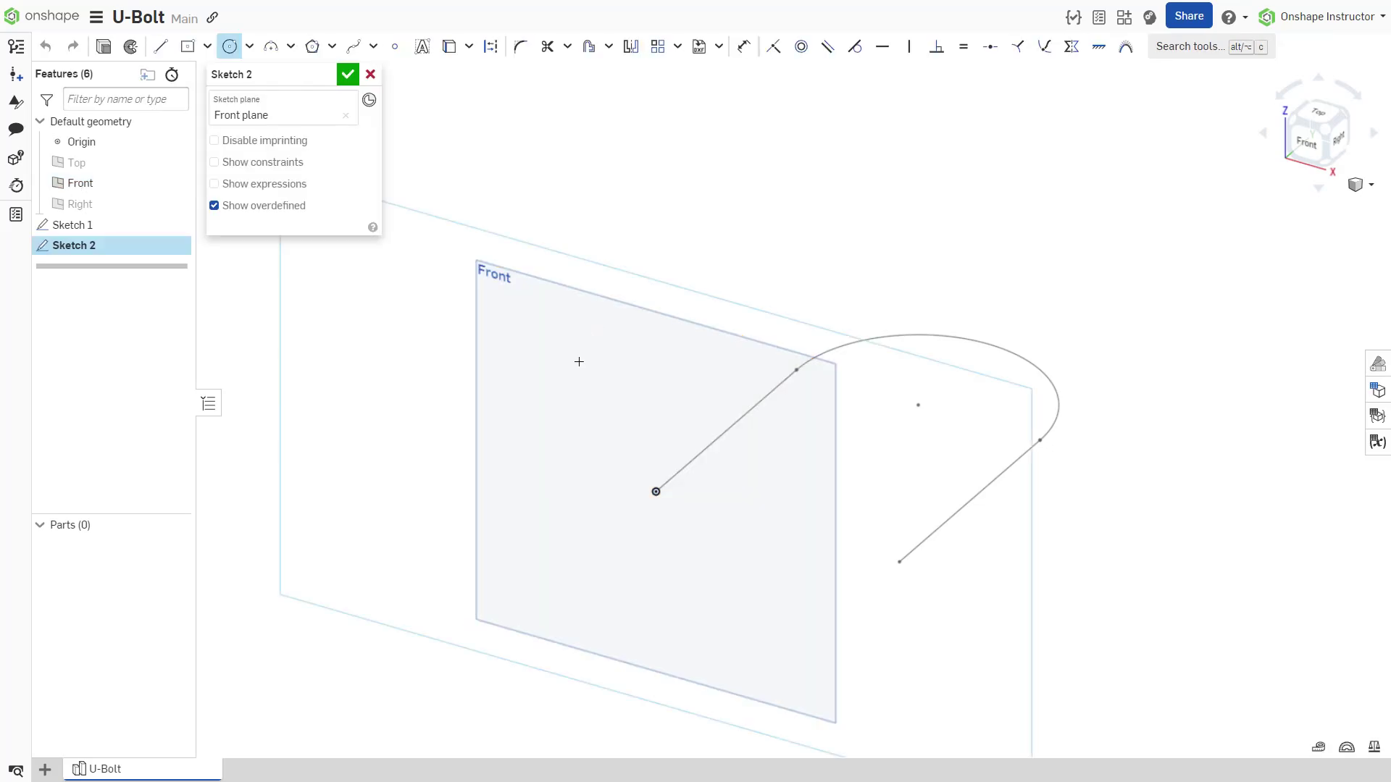
pyautogui.click(578, 361)
pyautogui.click(593, 388)
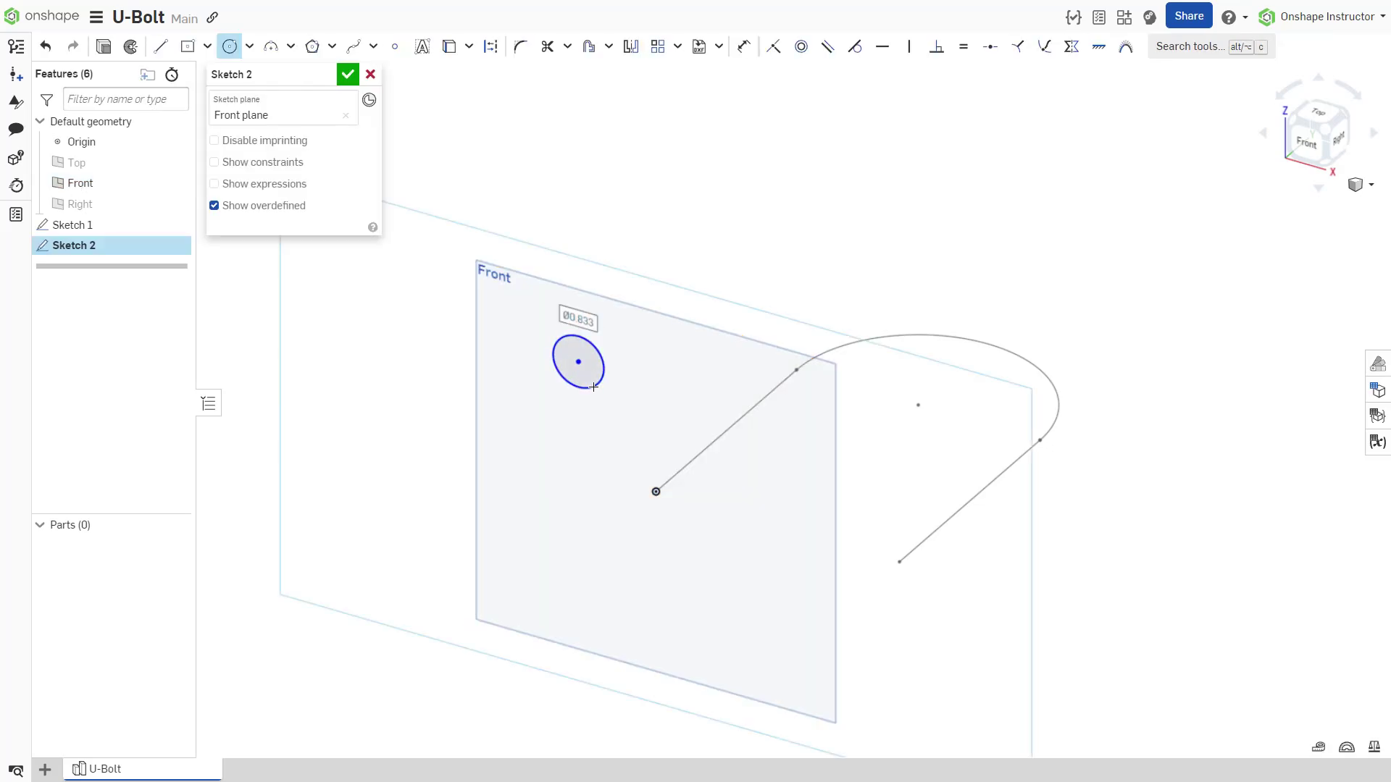
pyautogui.write('0.5')
pyautogui.press('Return')
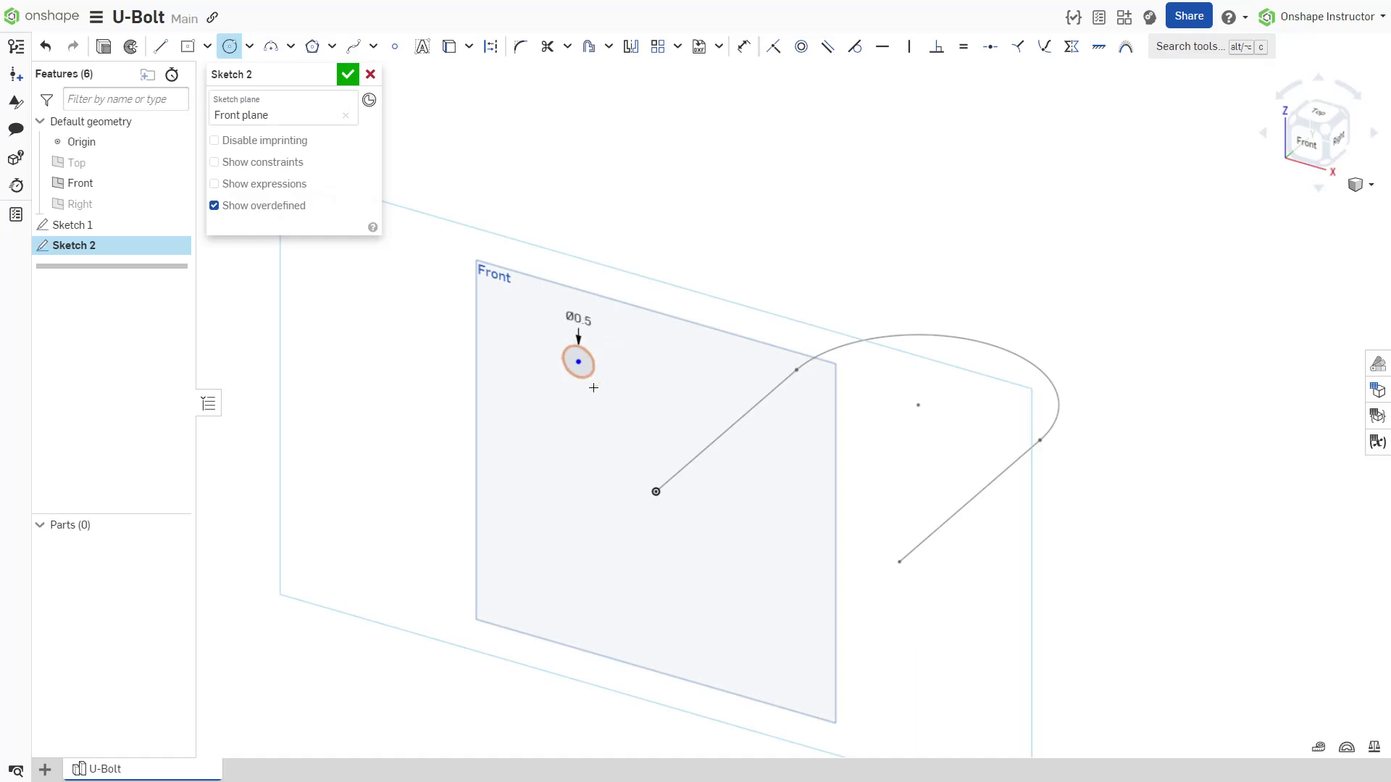
pyautogui.press('Escape')
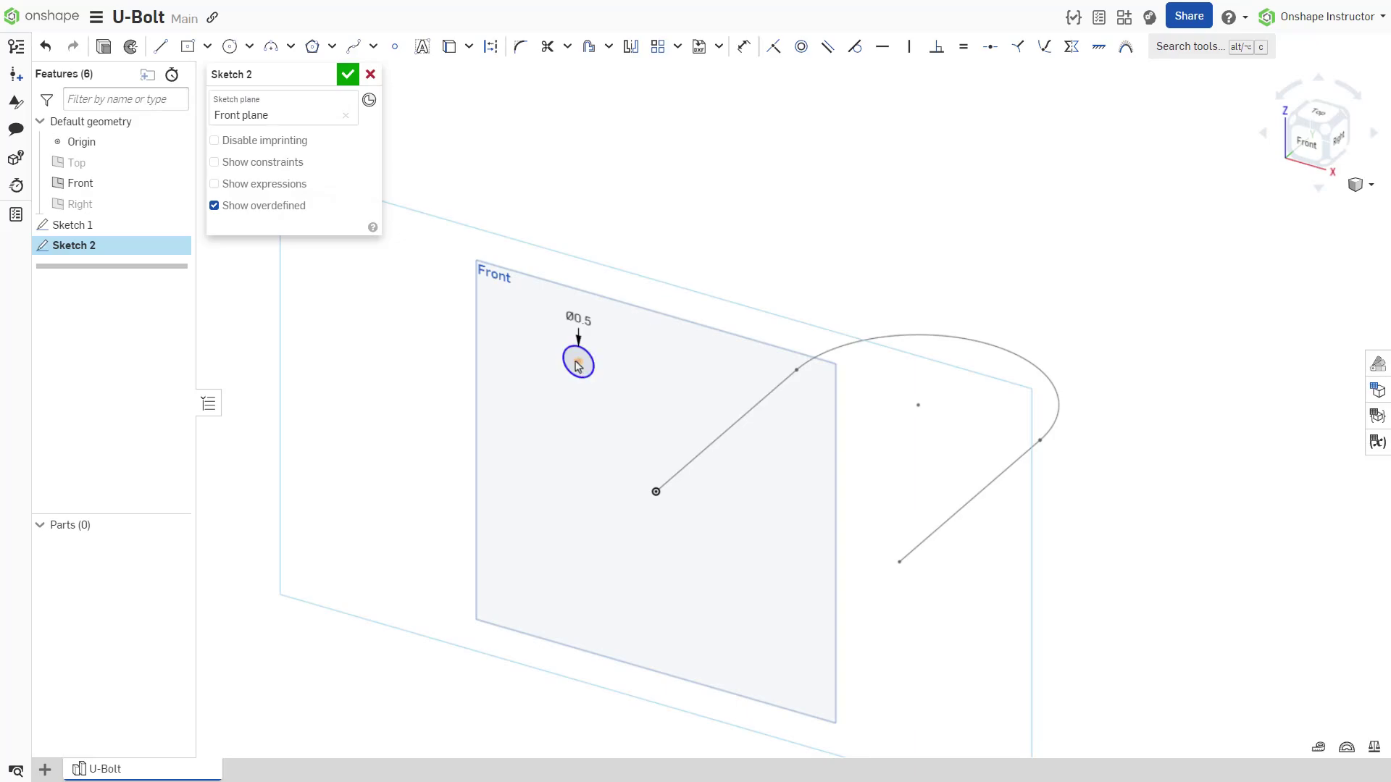
# - Make the circle's centre coincident with the U-shaped path's start point
pyautogui.press('m')
pyautogui.click(656, 492)
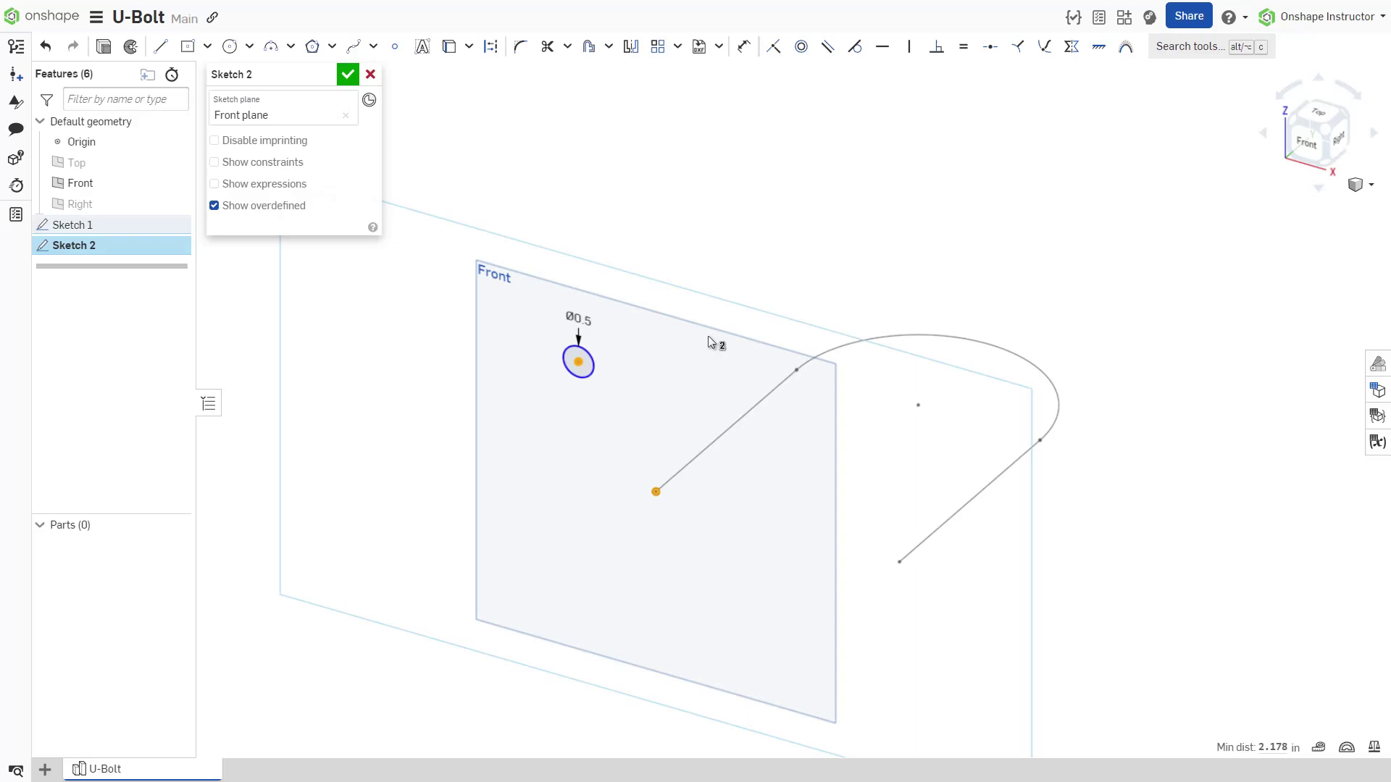
pyautogui.click(774, 60)
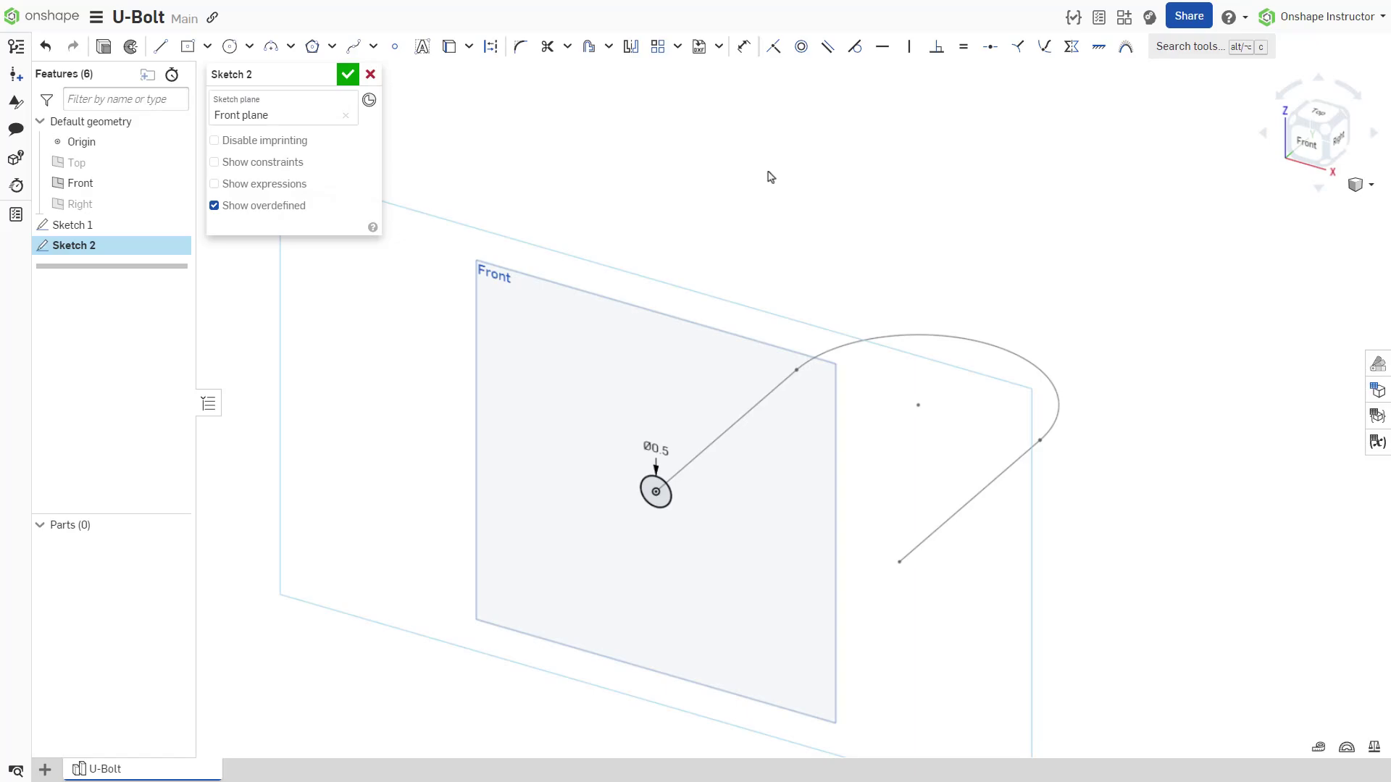
# - Finish Sketch 2 and sweep its circle along all of Sketch 1
pyautogui.click(348, 74)
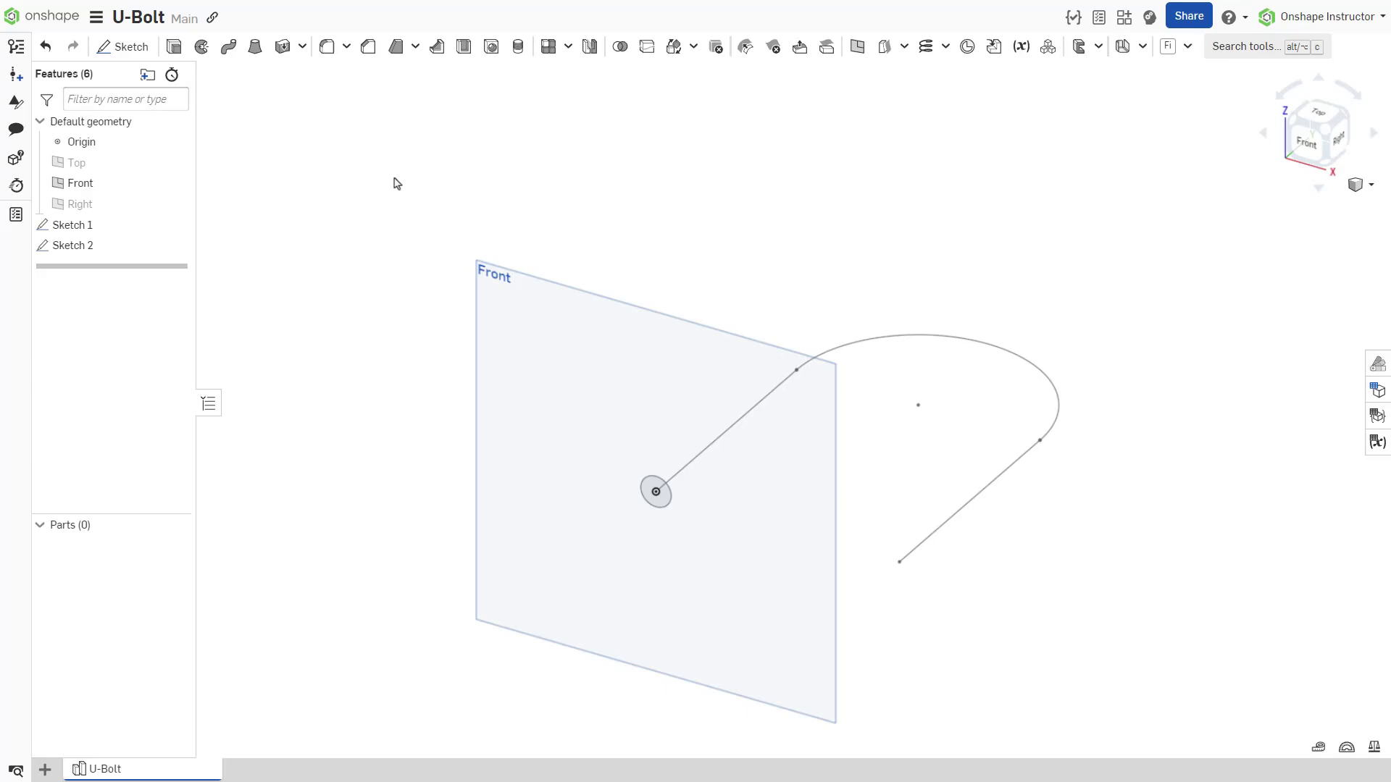
pyautogui.click(229, 46)
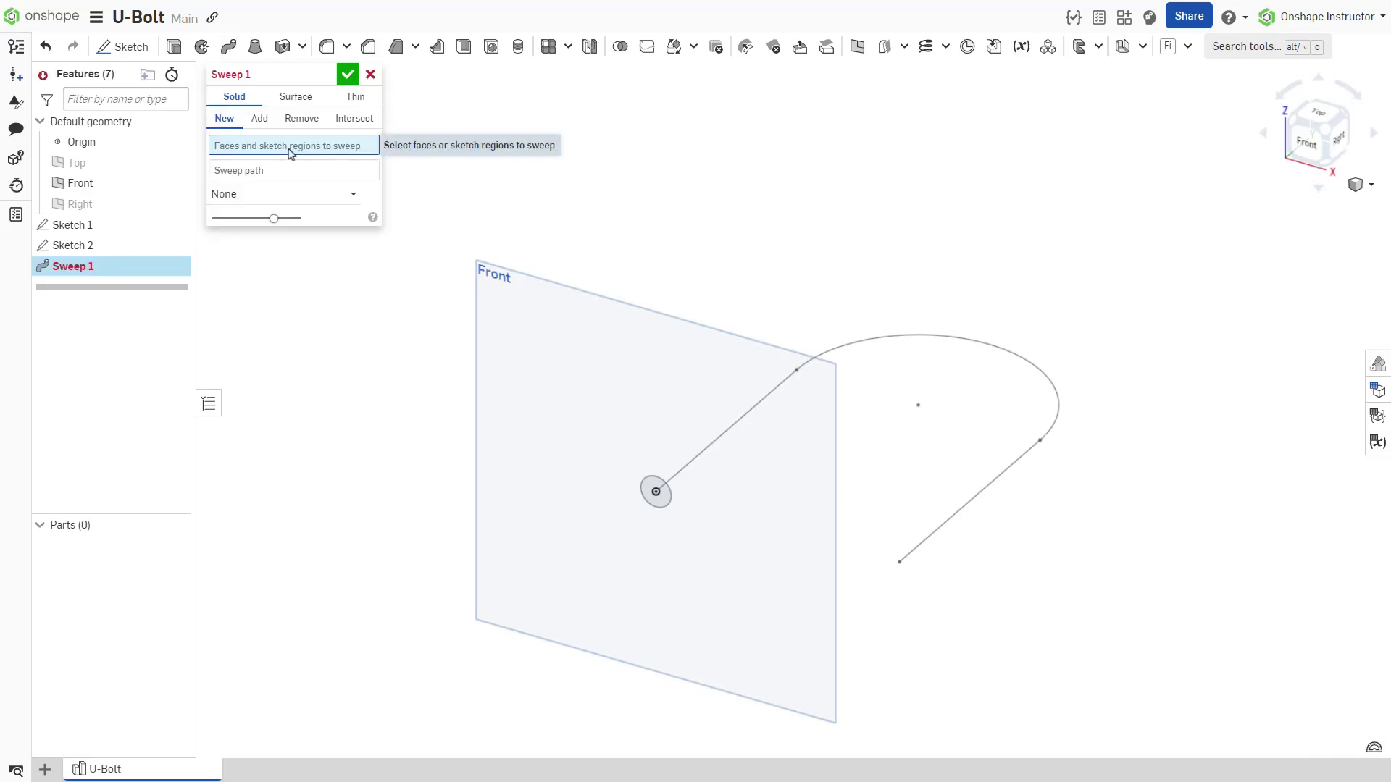
pyautogui.click(105, 246)
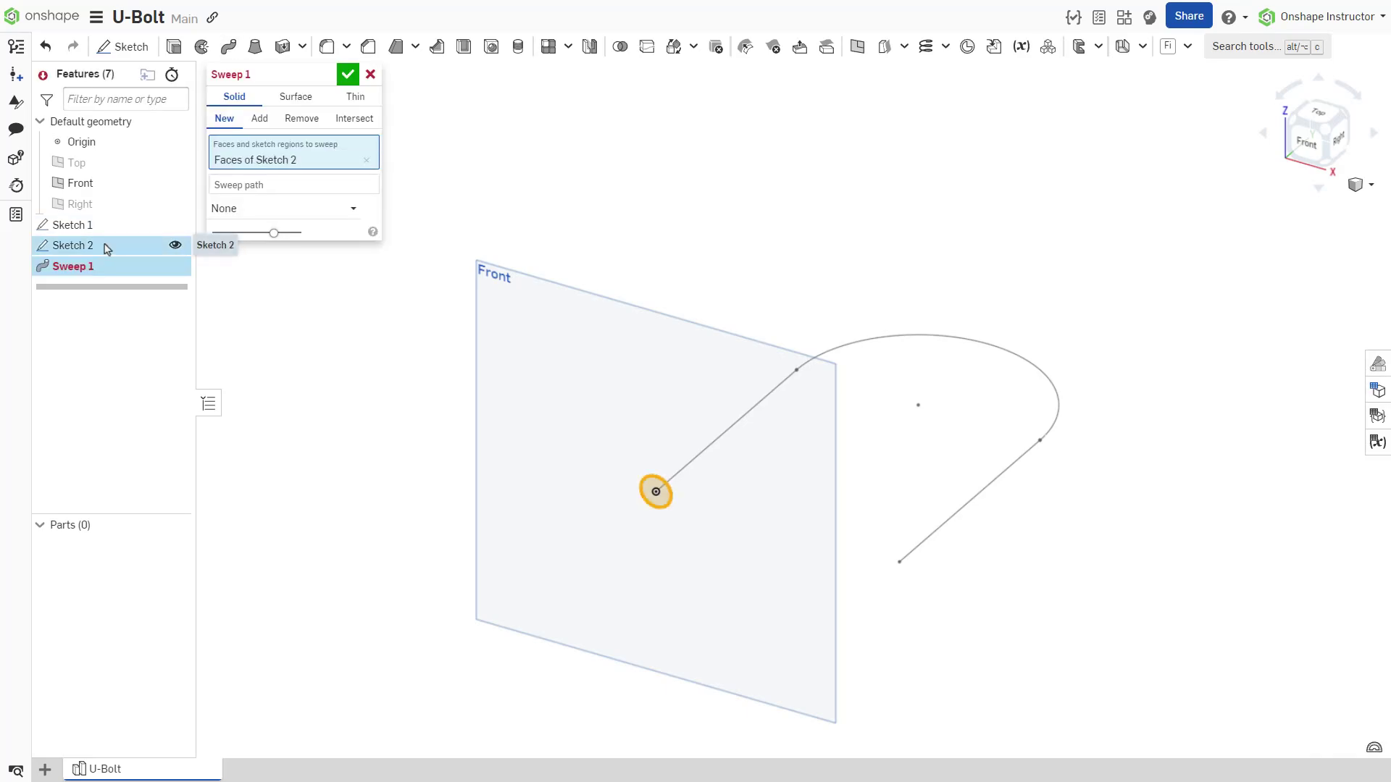
pyautogui.click(232, 190)
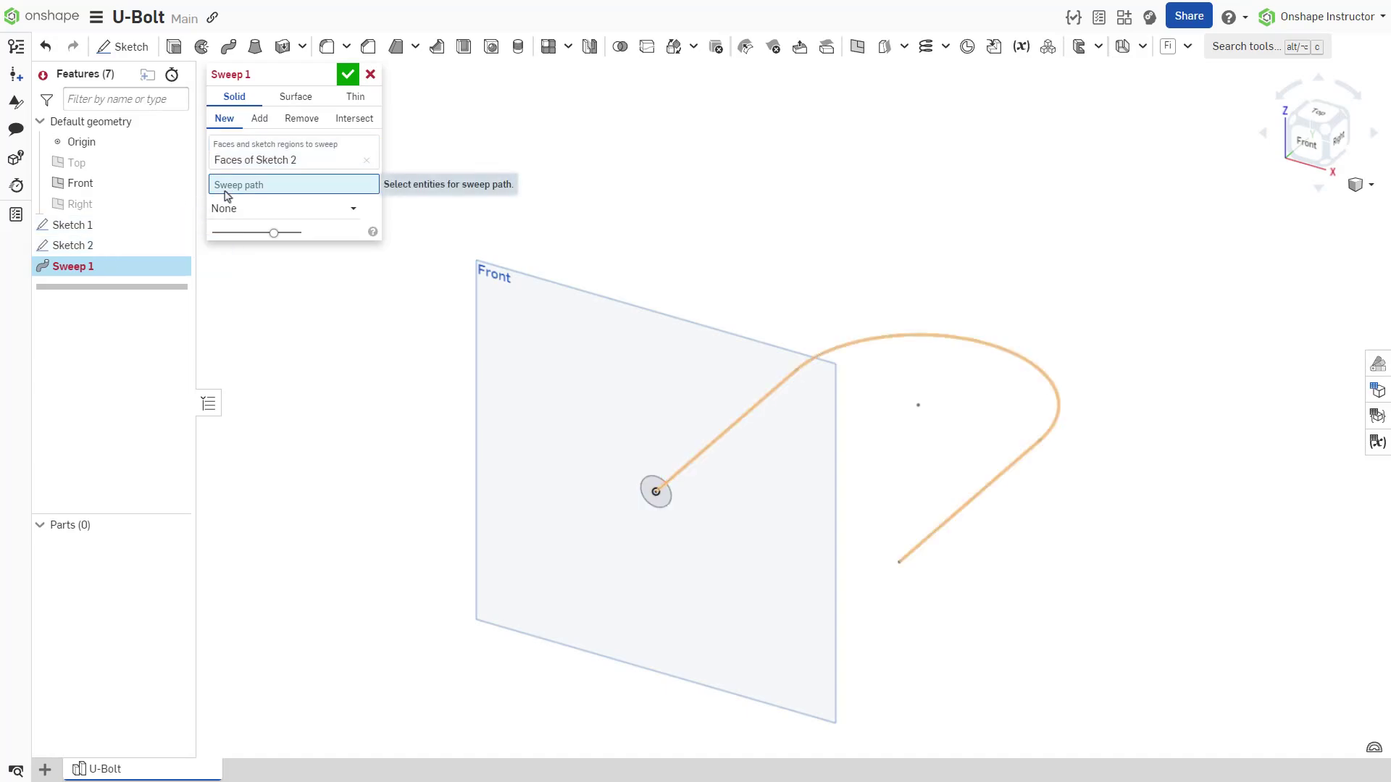
pyautogui.click(108, 226)
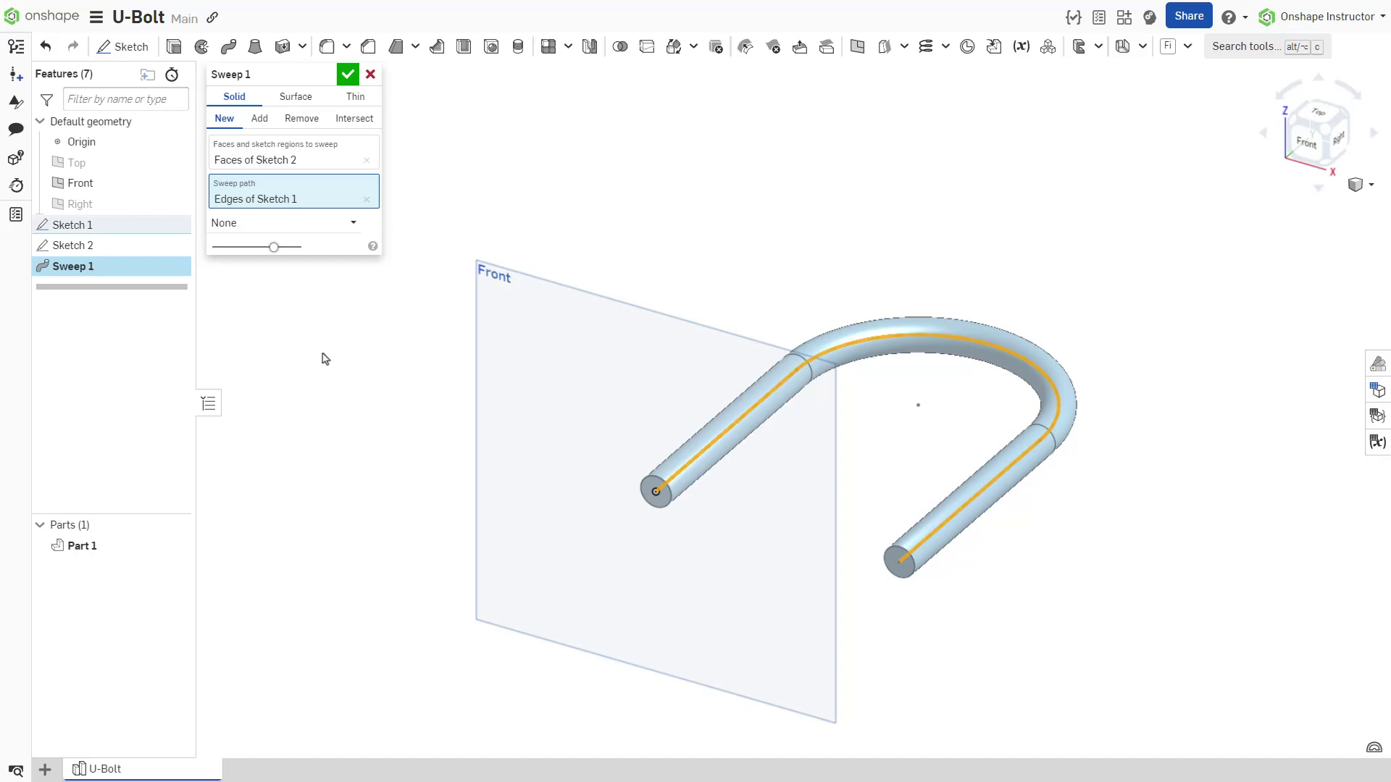
# - Try building the path from the straight segment and arc, then reselect all of Sketch 1
pyautogui.click(366, 199)
pyautogui.click(735, 430)
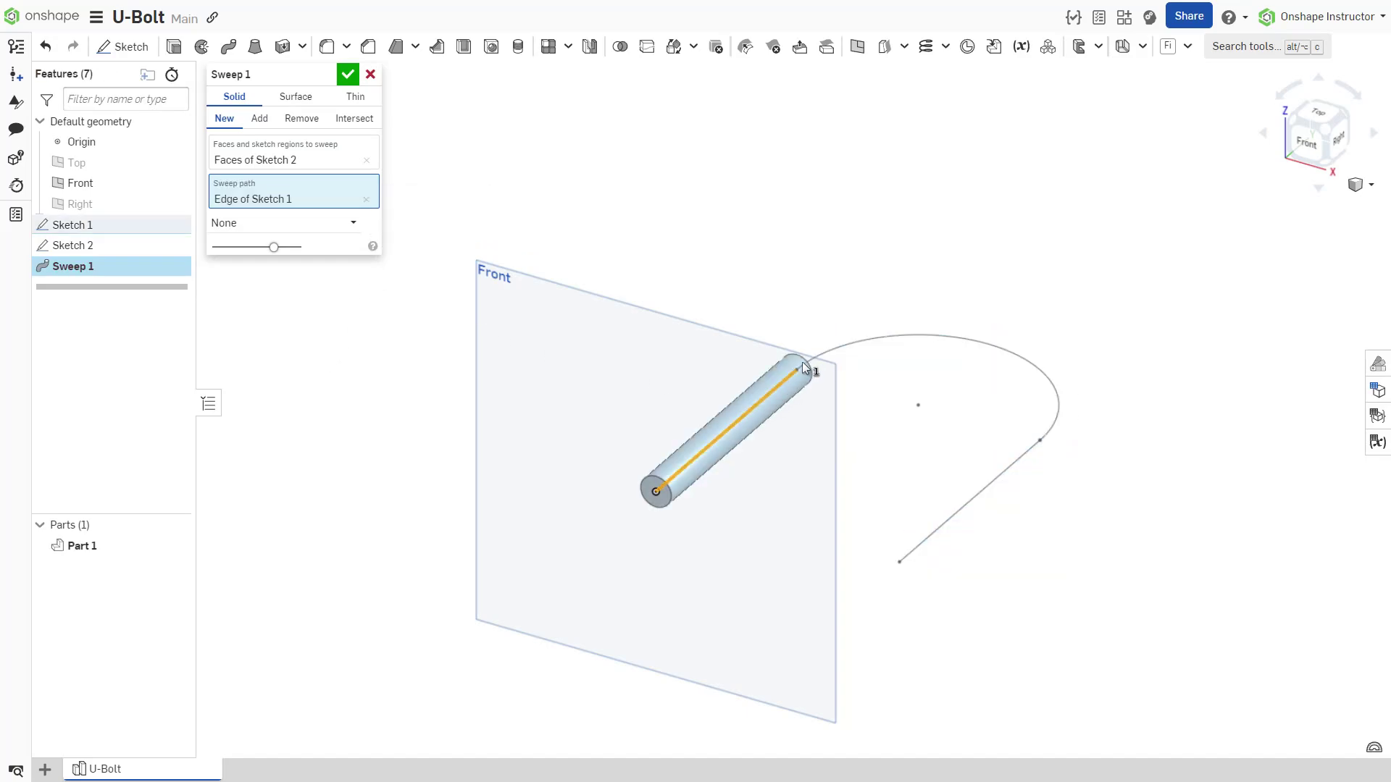
pyautogui.click(846, 341)
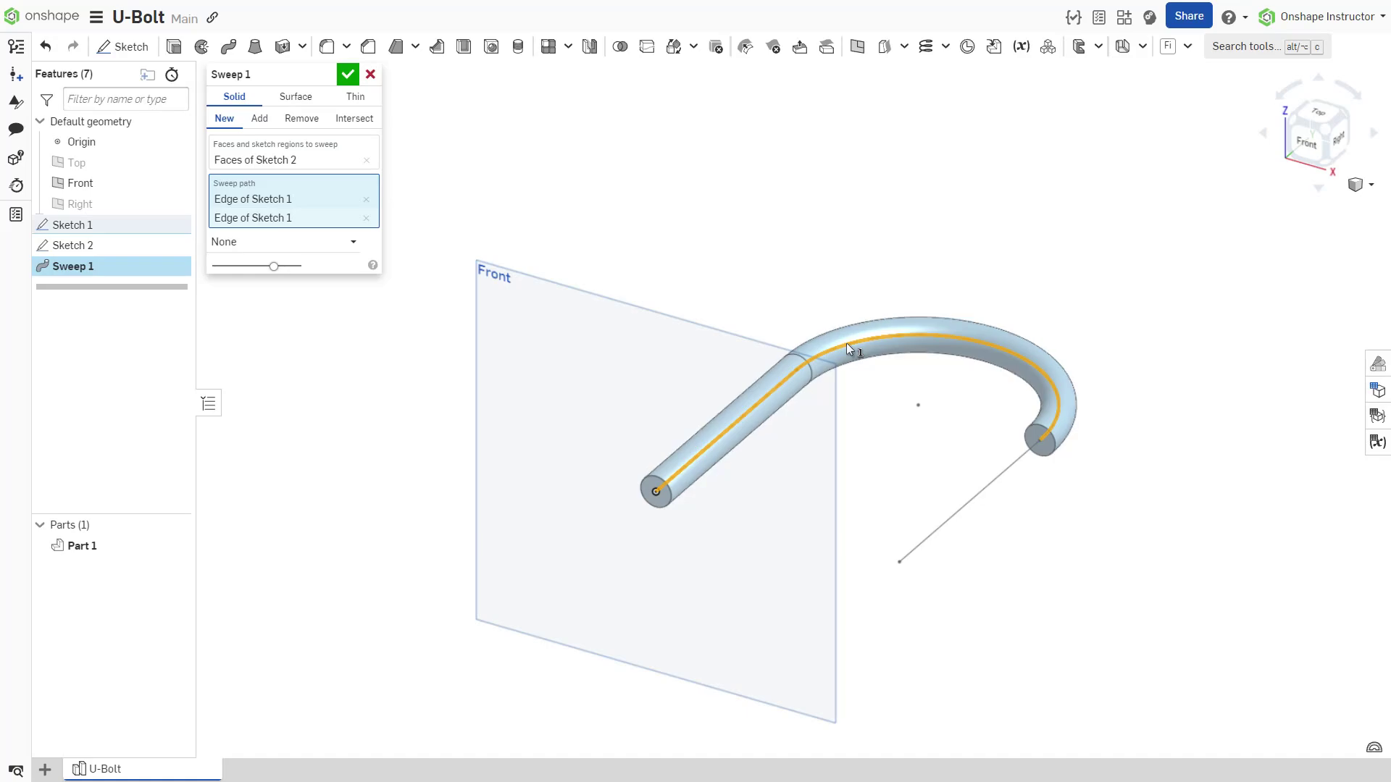
pyautogui.click(366, 198)
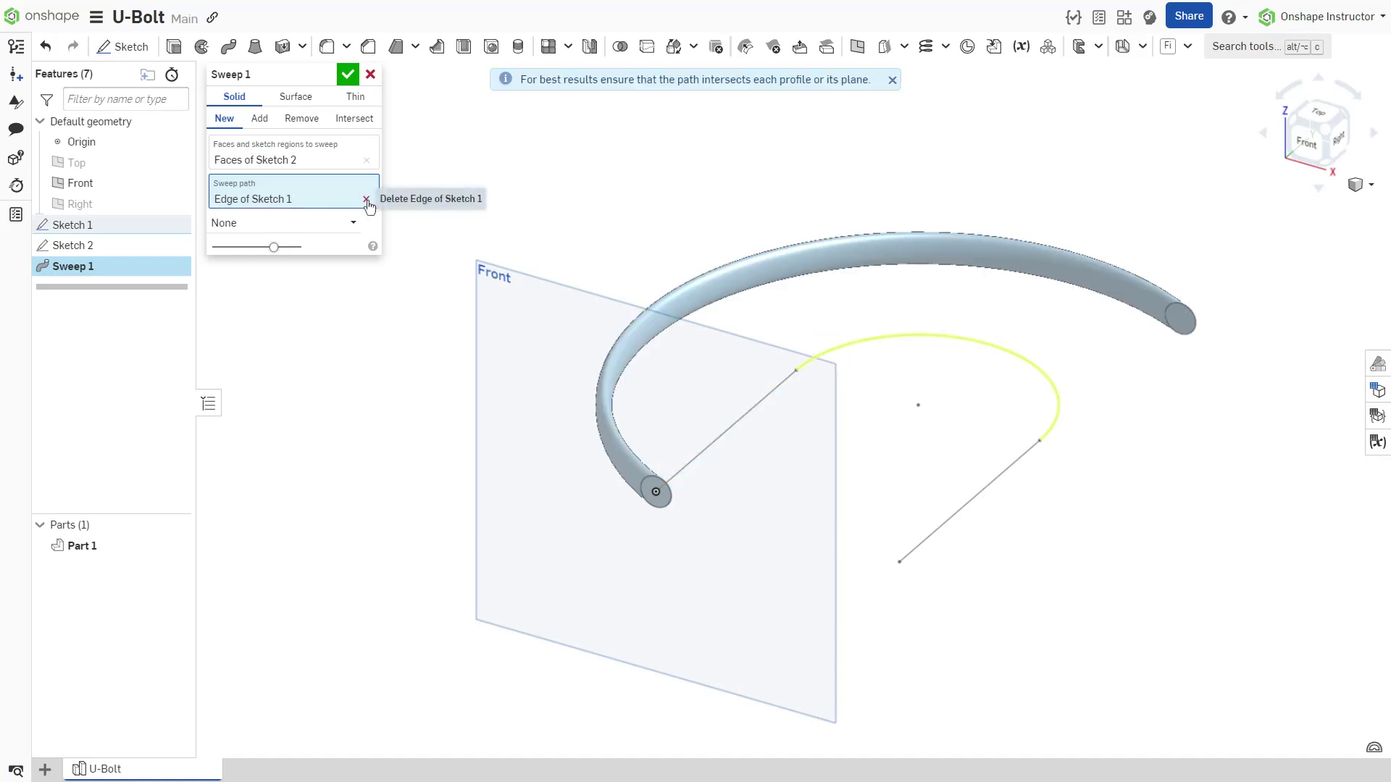
pyautogui.click(365, 198)
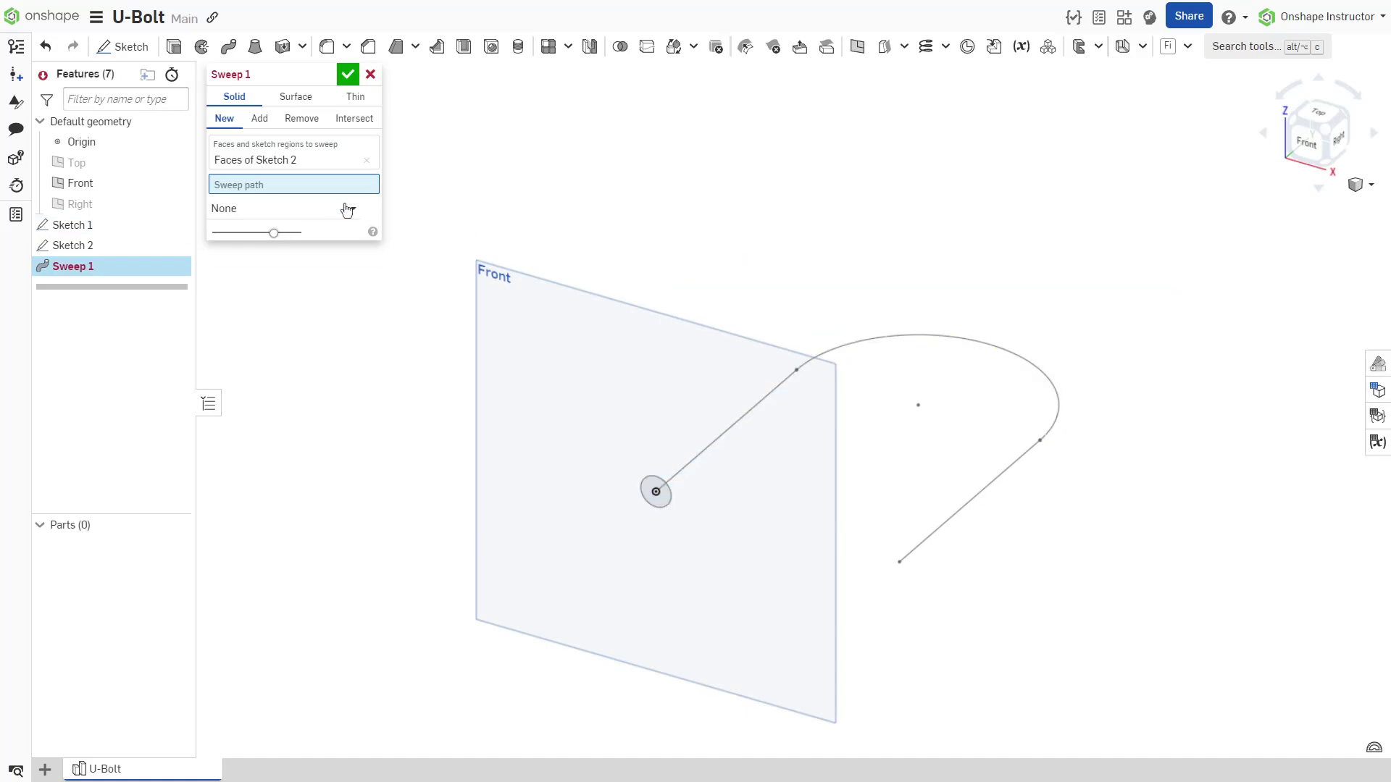
pyautogui.click(108, 223)
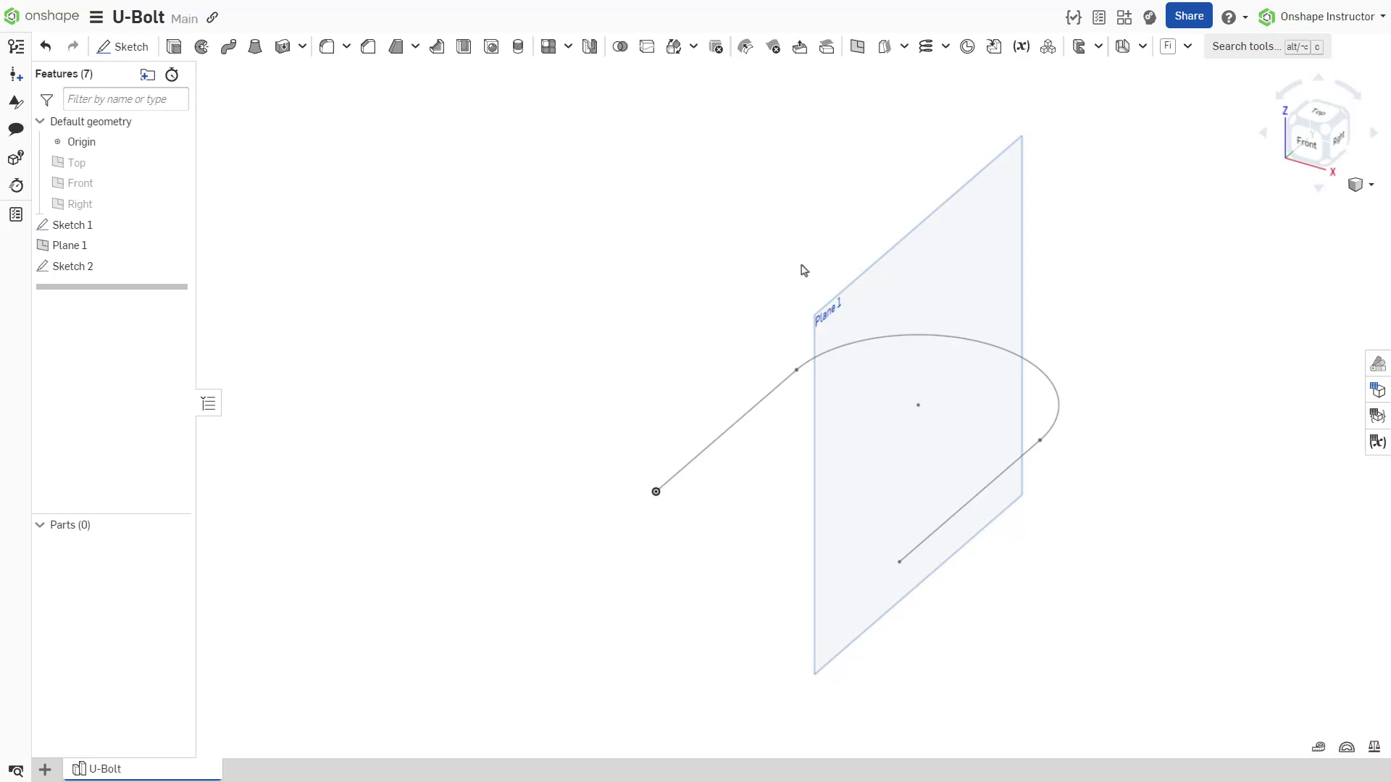
# - Draw a Ø0.5 circle in a new sketch on Plane 1
pyautogui.click(894, 294)
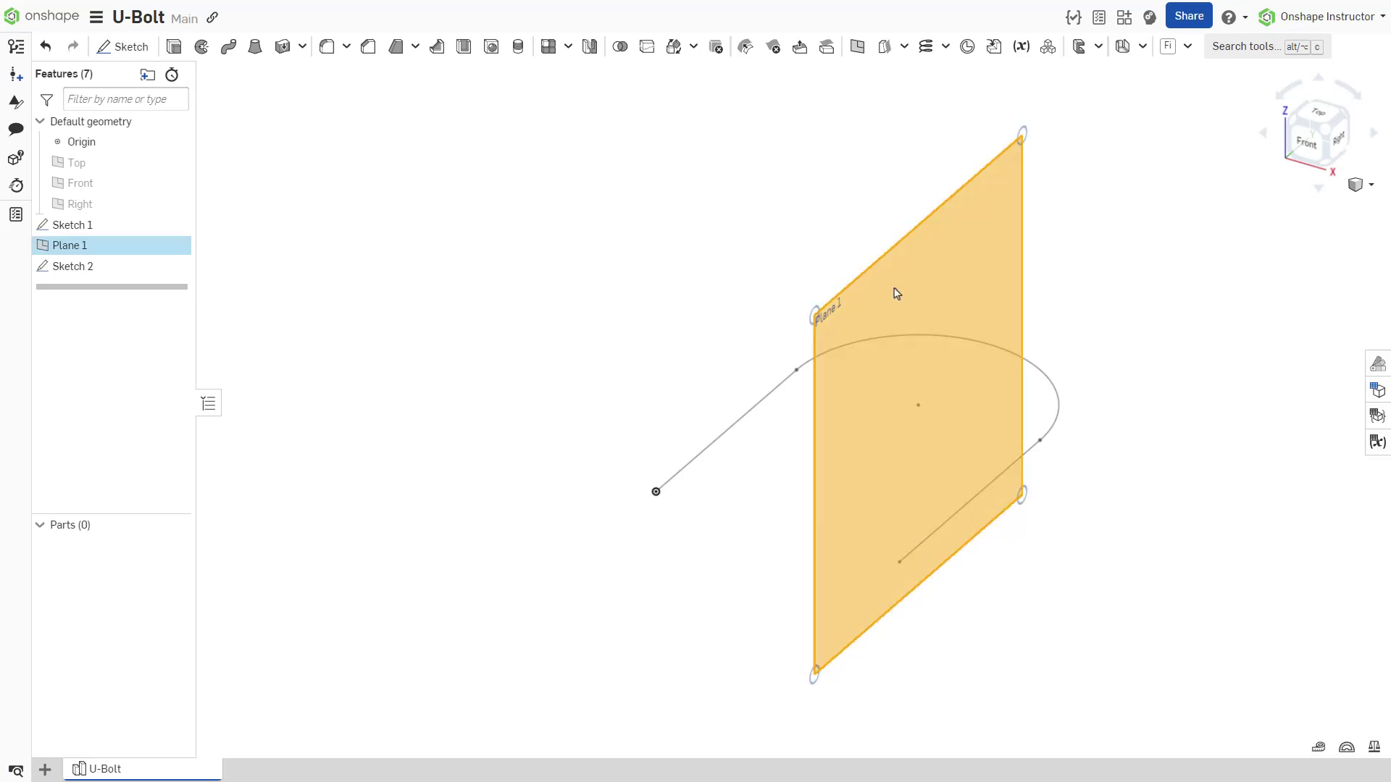
pyautogui.hotkey('shift', 's')
pyautogui.press('c')
pyautogui.moveTo(947, 308); pyautogui.dragTo(955, 301)
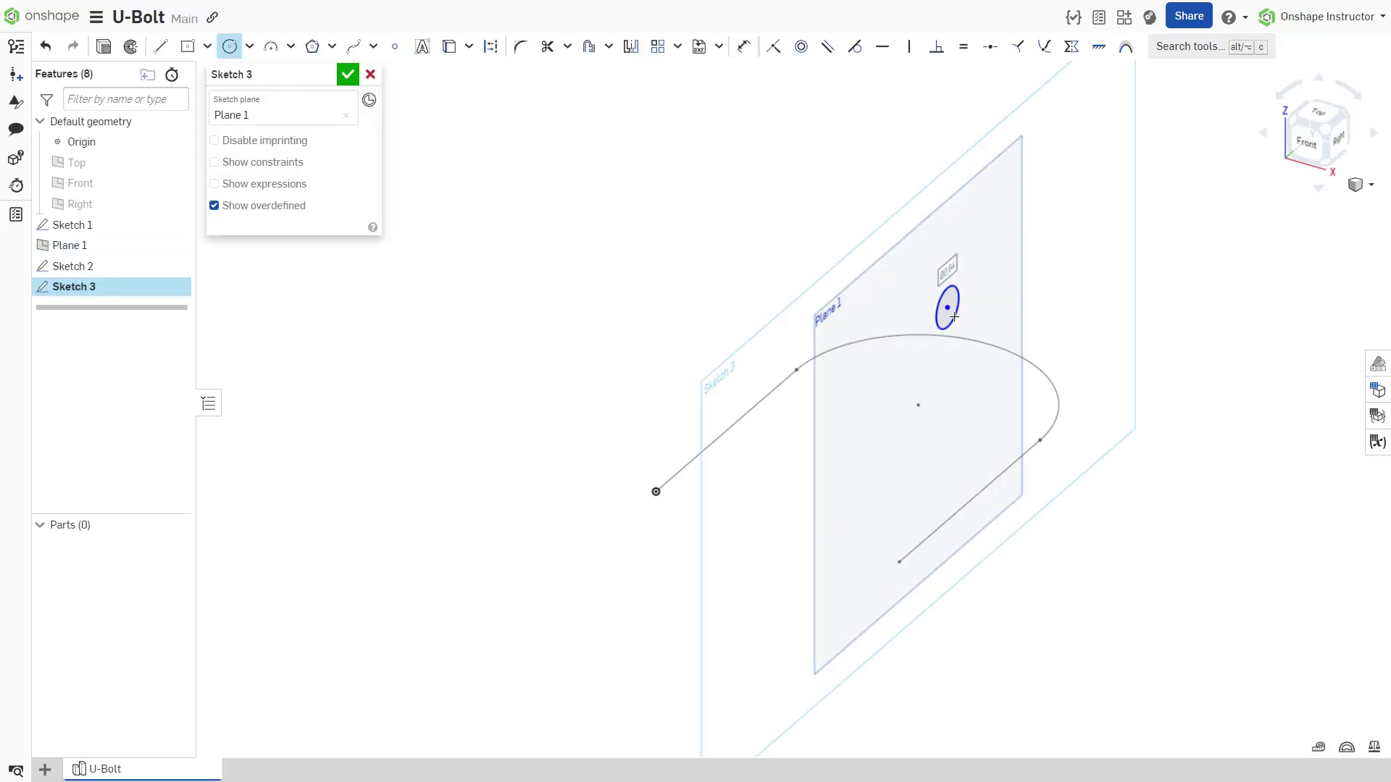
pyautogui.write('0.5')
pyautogui.press('Return')
pyautogui.press('Escape')
# - Pierce the circle's centre onto the U-shaped path, finish Sketch 3, and start a sweep
pyautogui.click(947, 311)
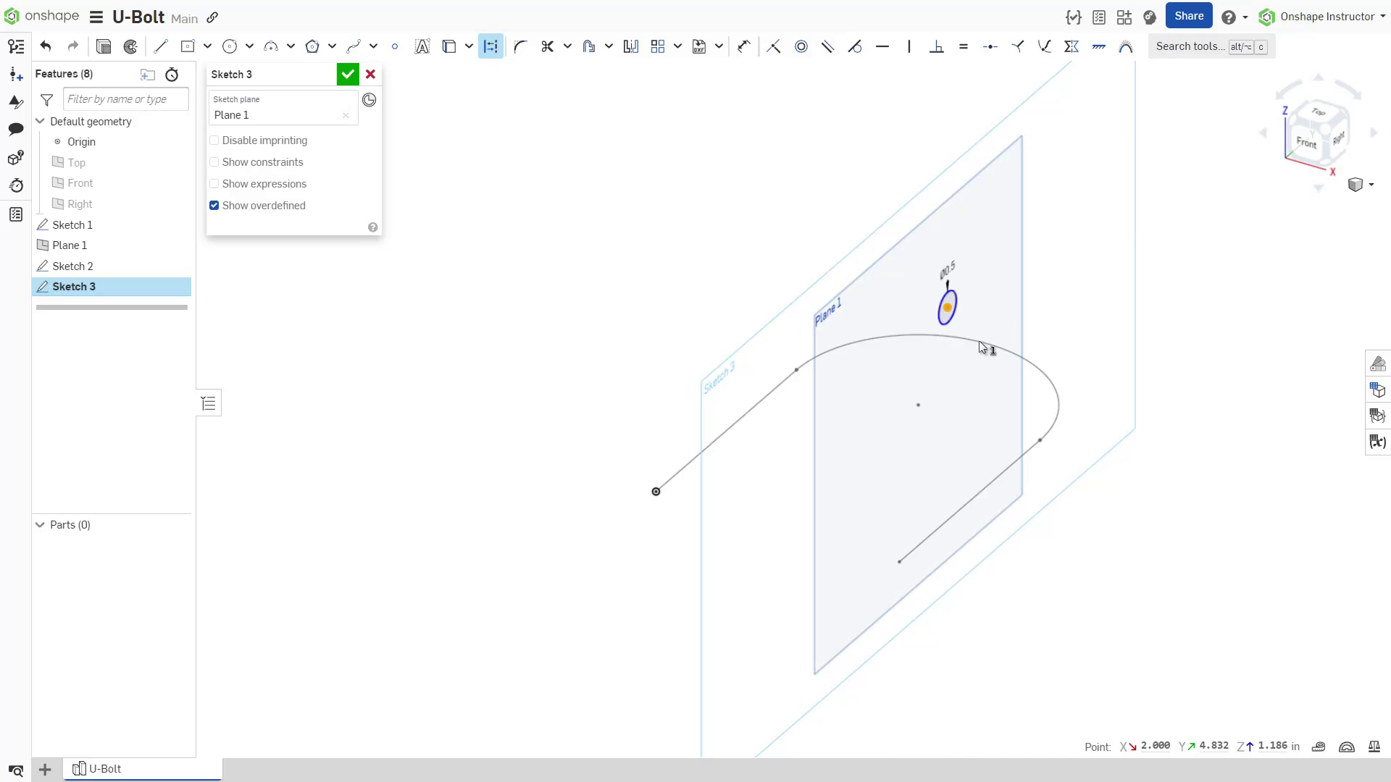
pyautogui.click(987, 345)
pyautogui.click(1044, 46)
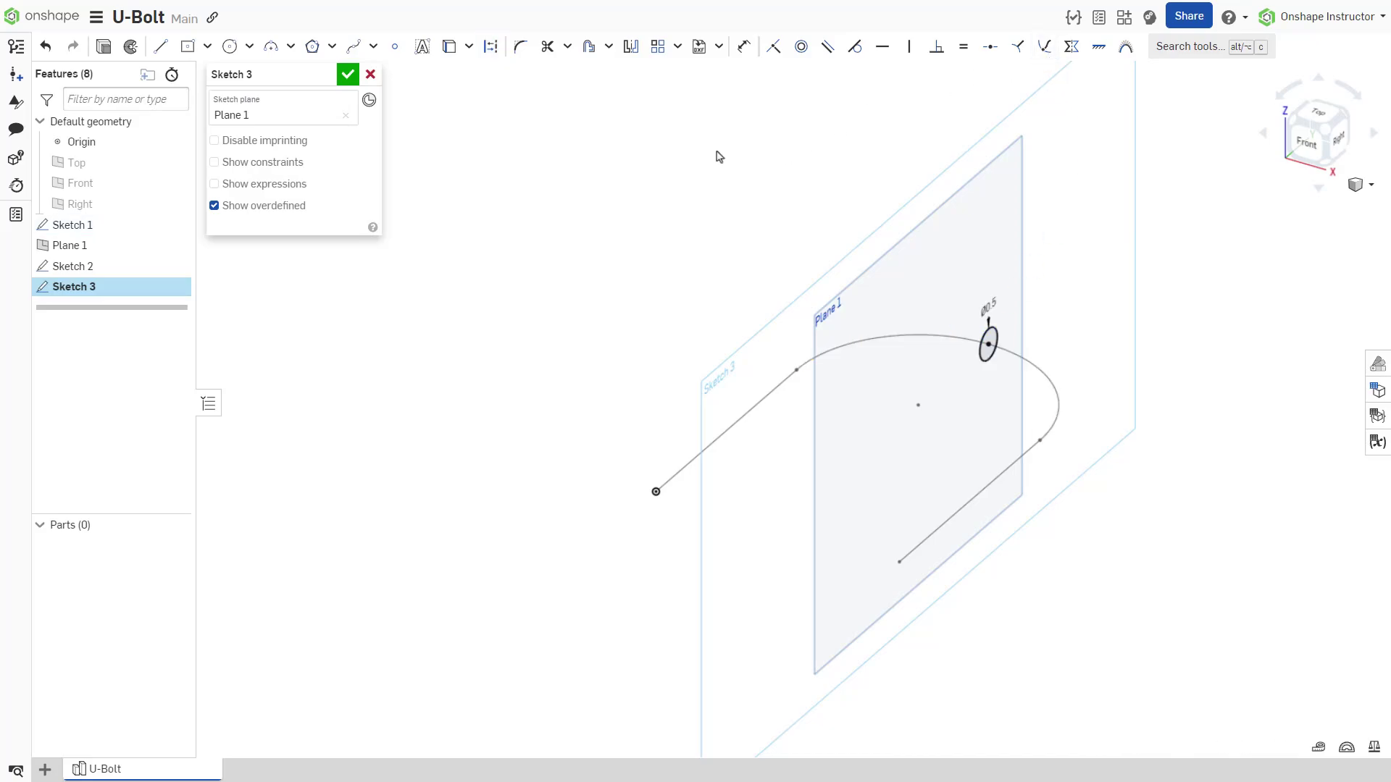
pyautogui.click(348, 74)
pyautogui.click(234, 56)
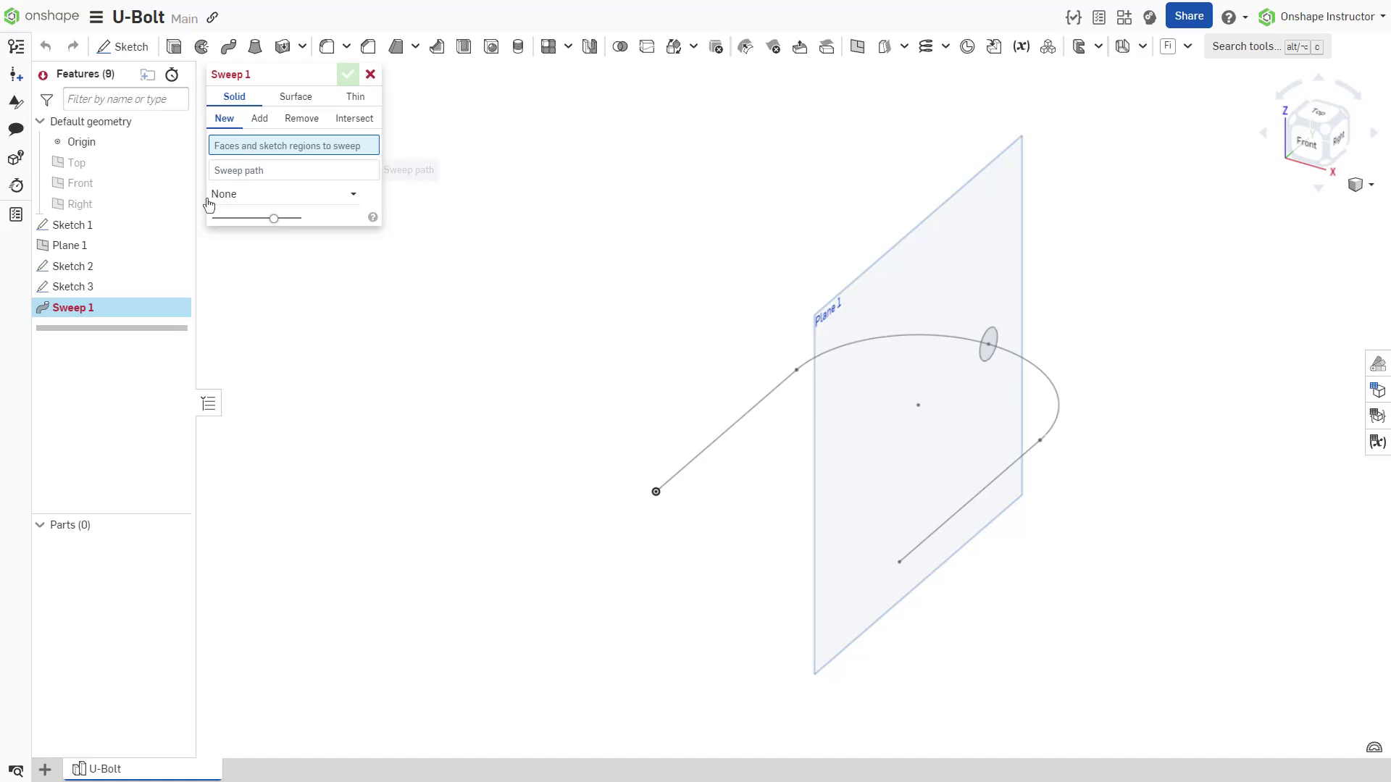
# - Pick Sketch 3 from the feature tree to fill the sweep's Faces and sketch regions field
pyautogui.click(138, 288)
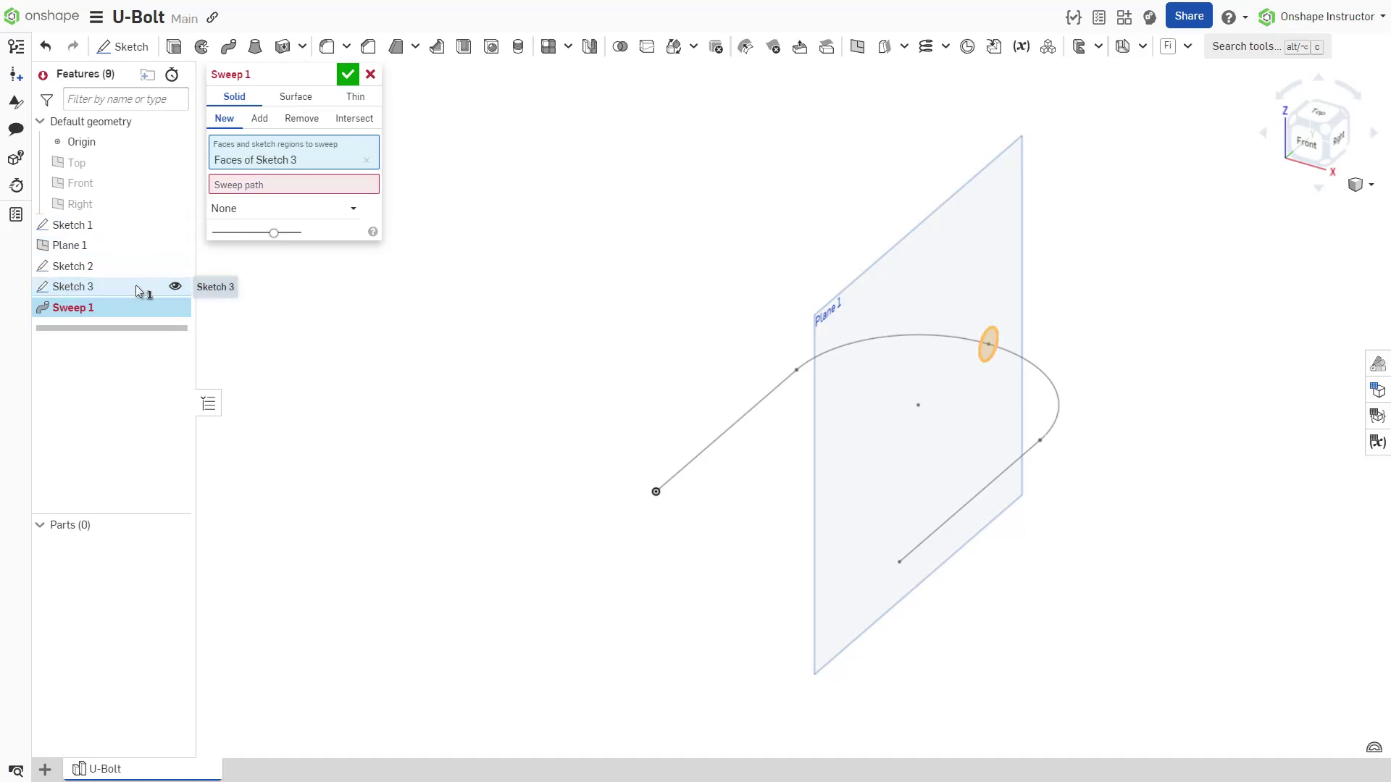